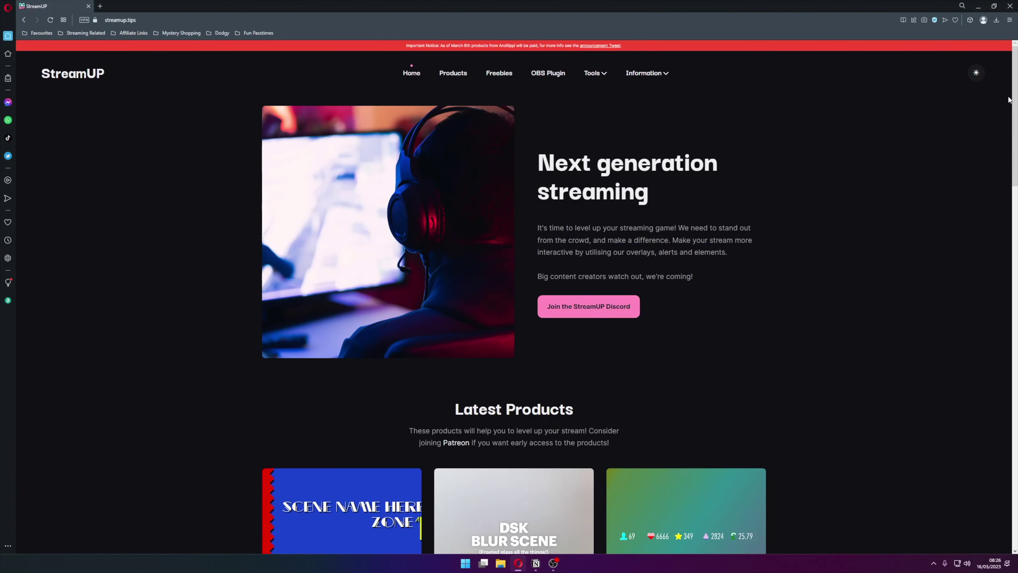
Scroll through the StreamUP homepage and membership tiers, from £3 Sneak Peek to £25 Above & Beyond
drag(1015, 89, 1010, 167)
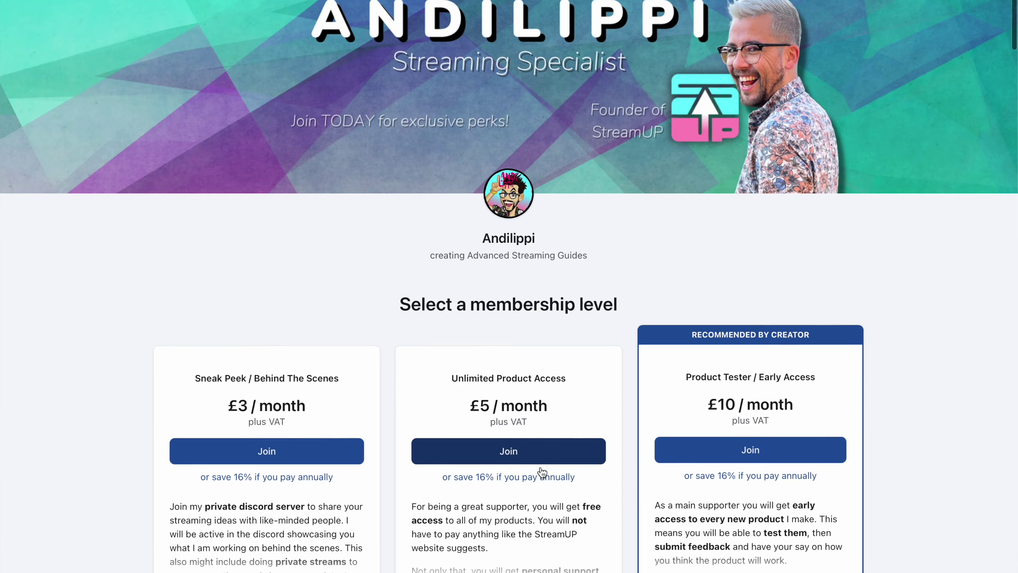
scroll(540, 473, down, 5)
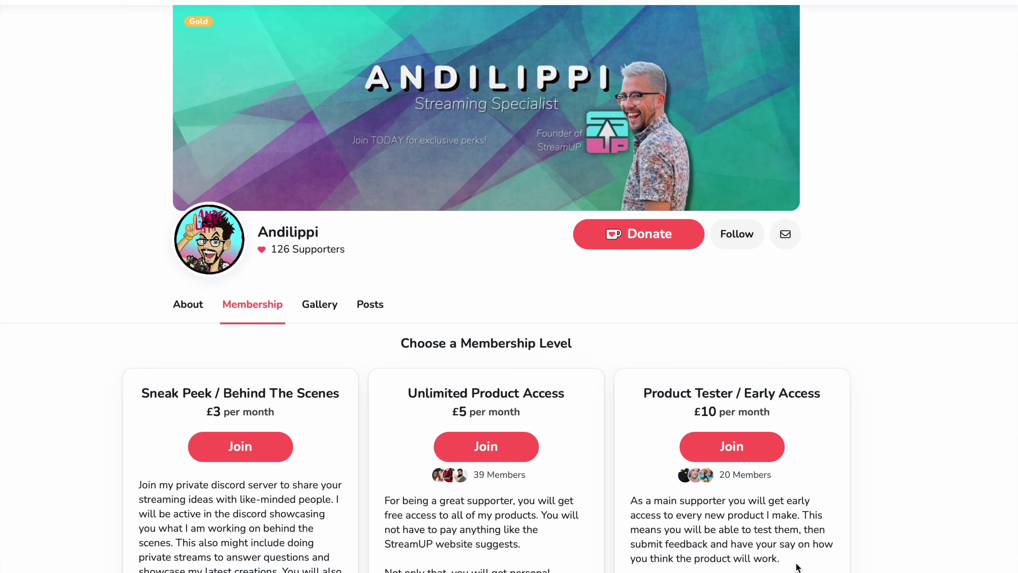
scroll(798, 566, down, 6)
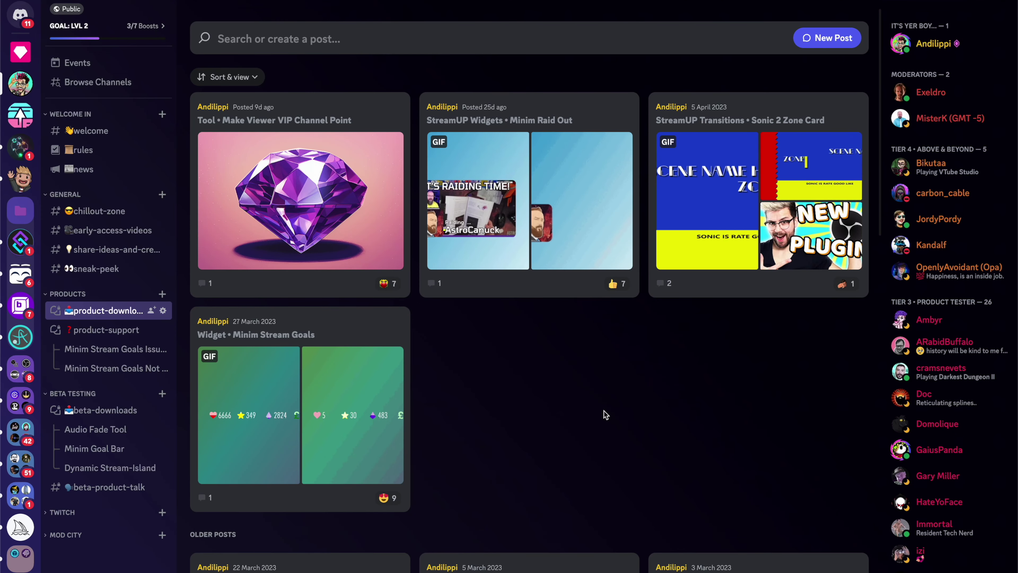
scroll(605, 414, down, 14)
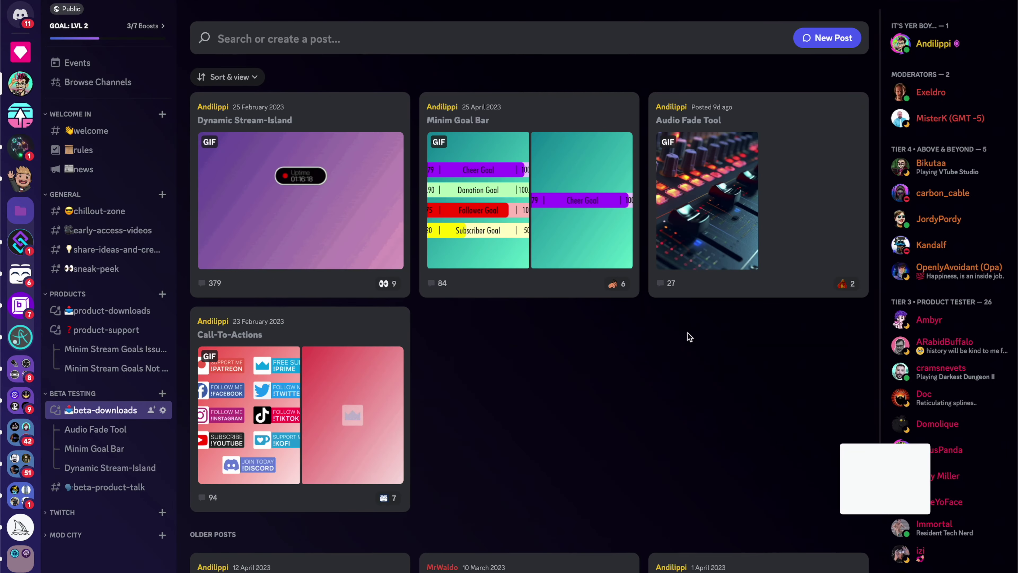
Scroll the Discord downloads forums to reach the Audio Fade Tool post
scroll(689, 337, down, 3)
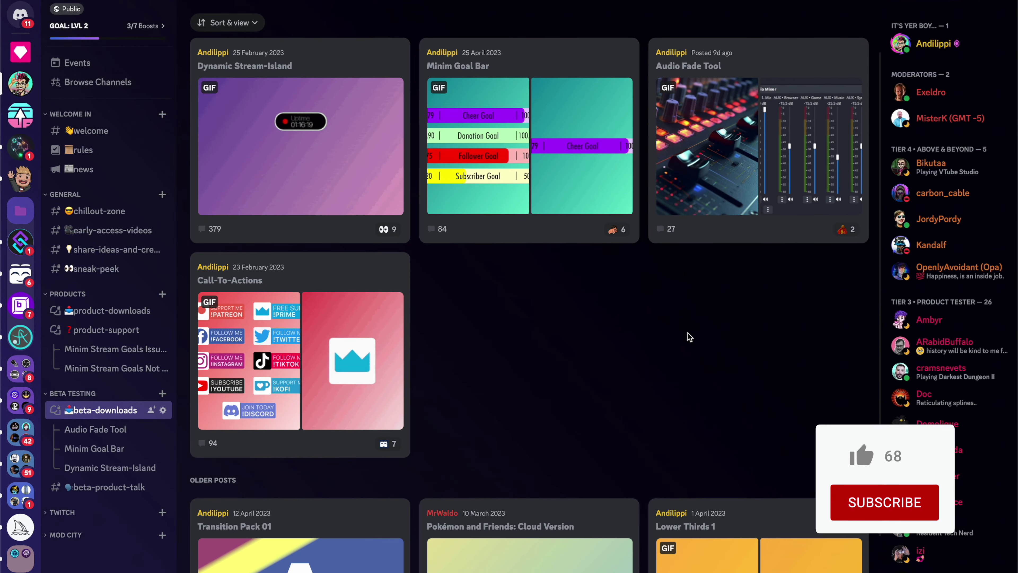
scroll(688, 337, down, 1)
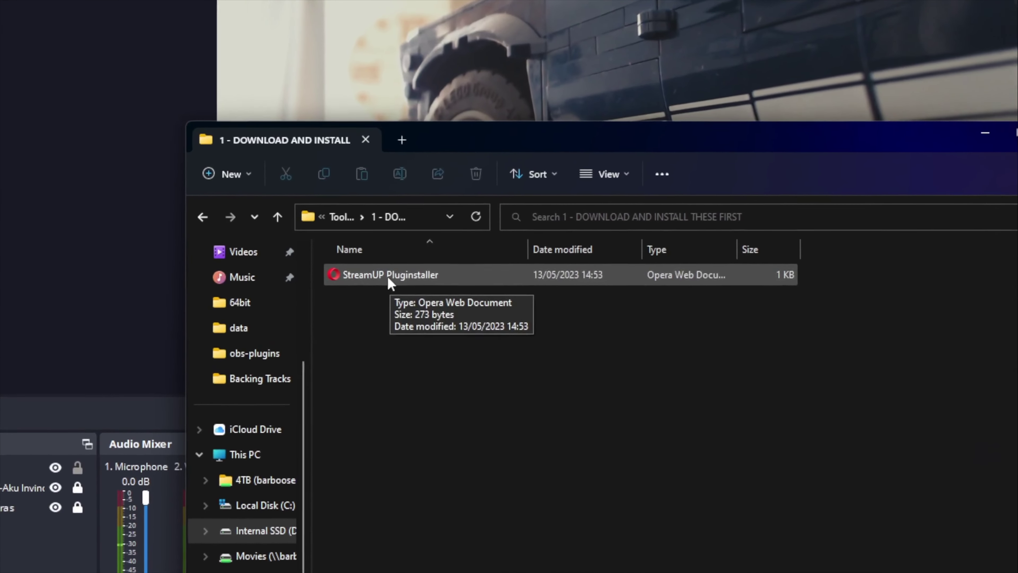
Launch the StreamUP Pluginstaller web shortcut and scroll its product page
double_click(380, 266)
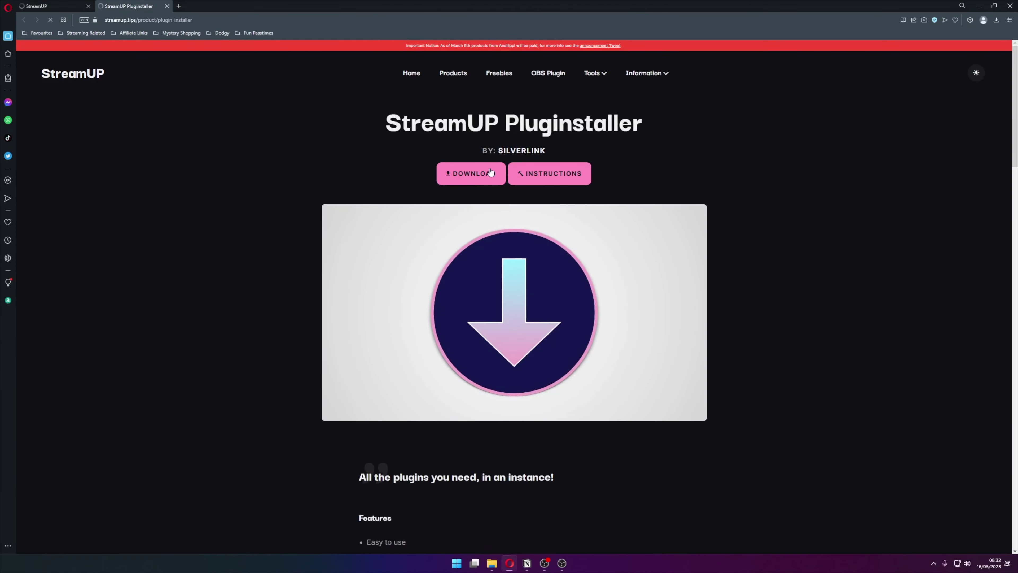
scroll(466, 175, down, 6)
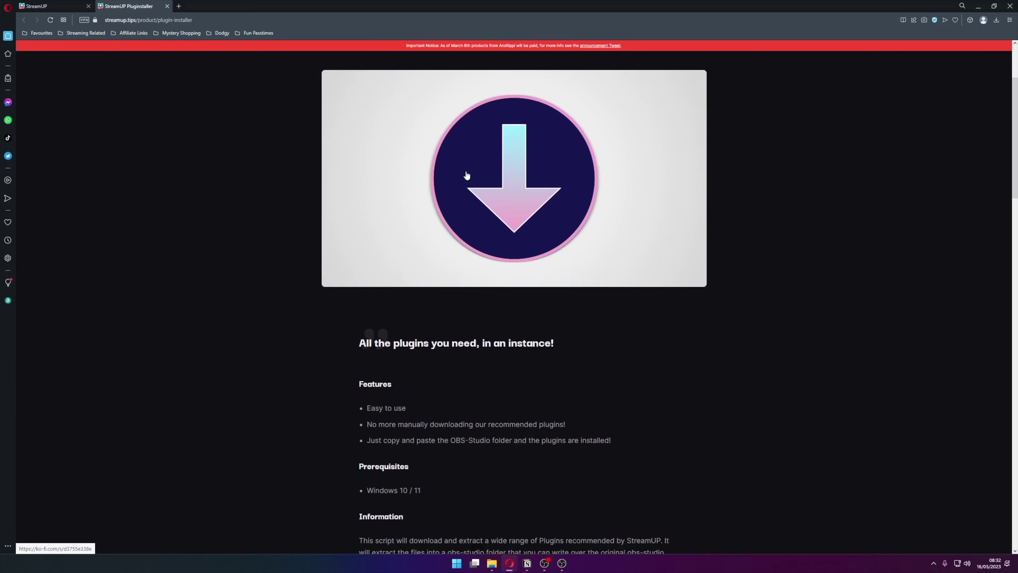
scroll(467, 183, up, 6)
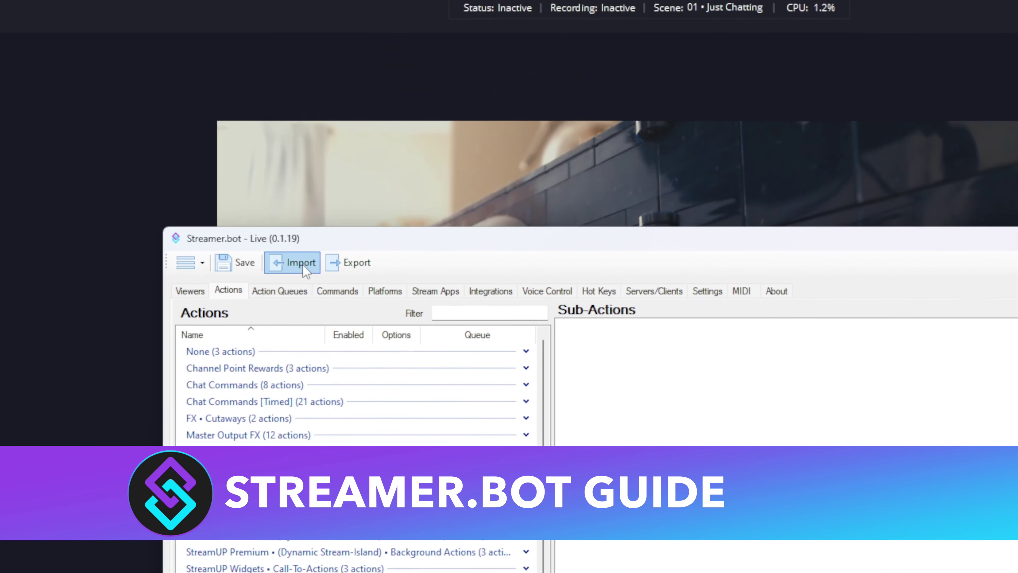
Start an import and open the Audio Fade Tool .sb file from 2 - BOT INSTALL/STREAMER.BOT in Notepad
click(296, 131)
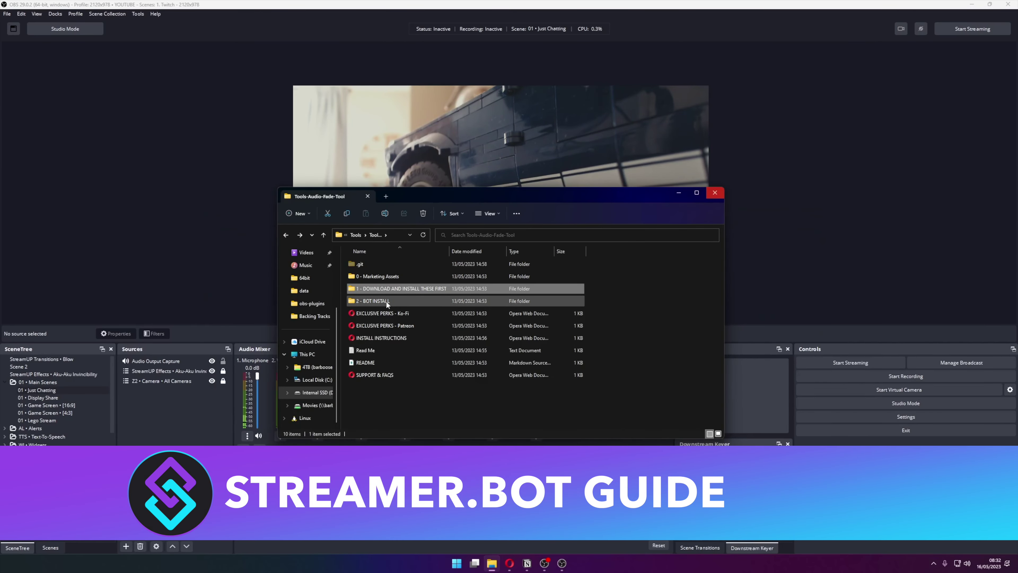
double_click(385, 300)
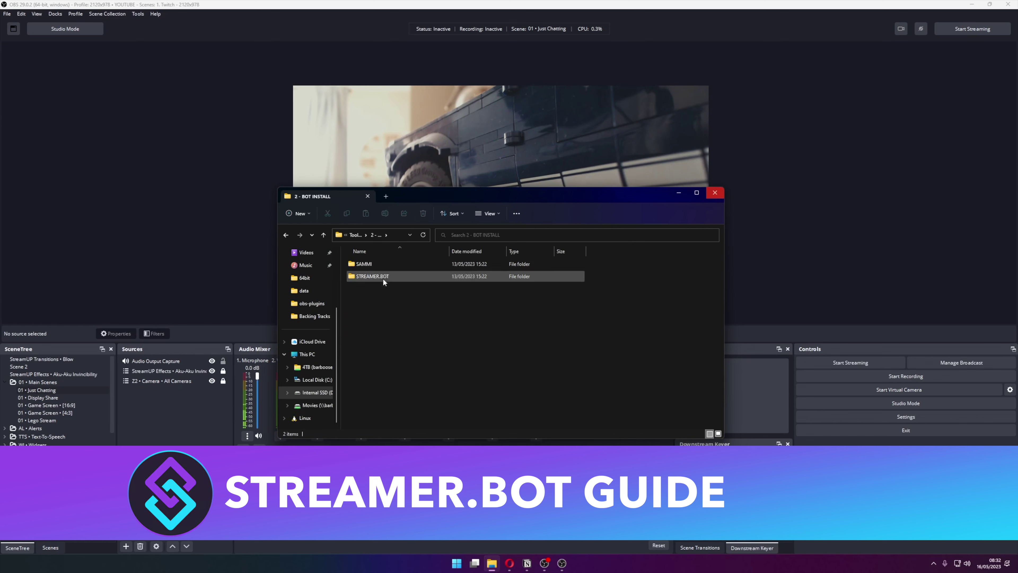
click(383, 280)
double_click(383, 280)
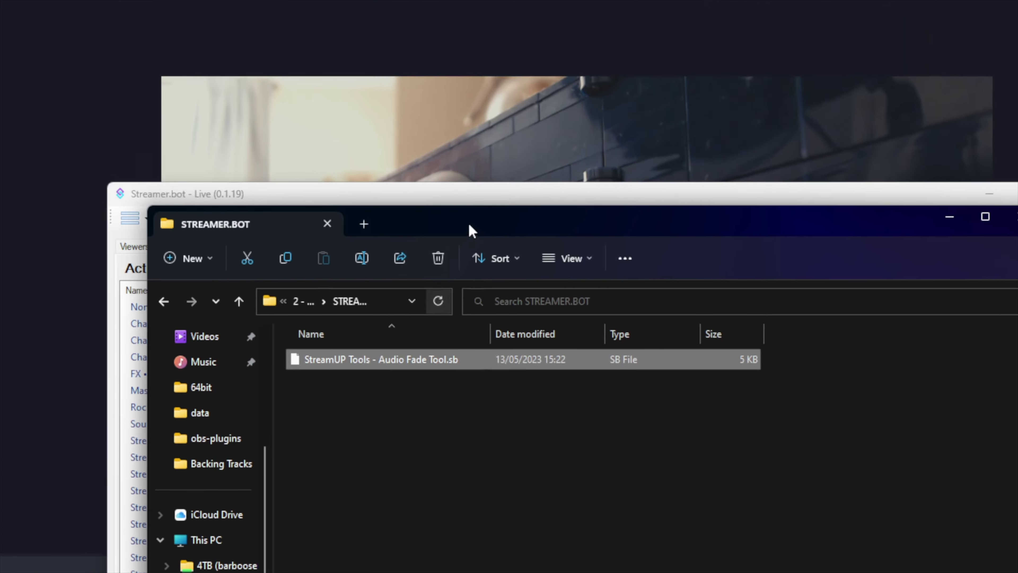
drag(471, 149, 467, 345)
drag(372, 306, 437, 89)
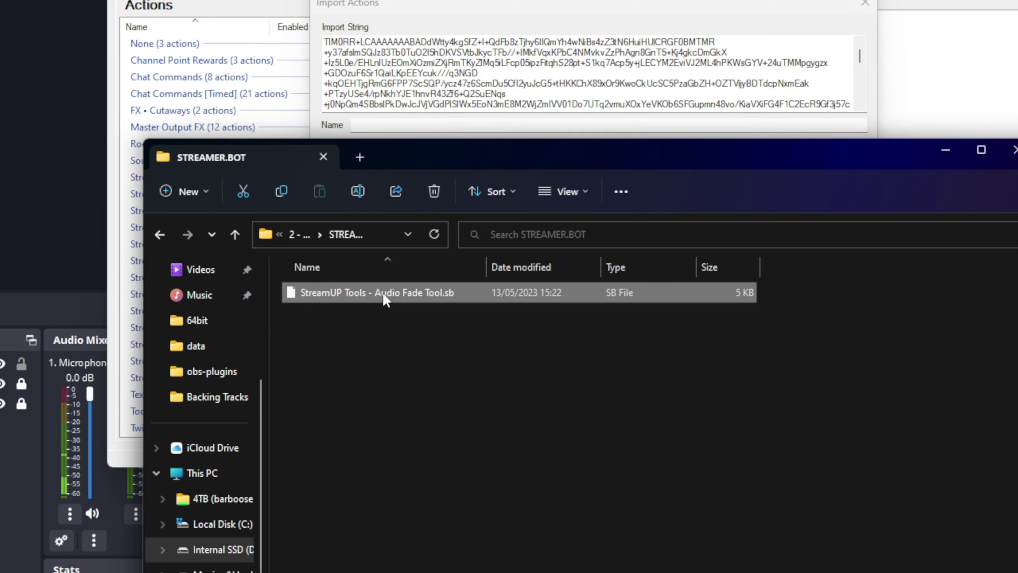
double_click(384, 484)
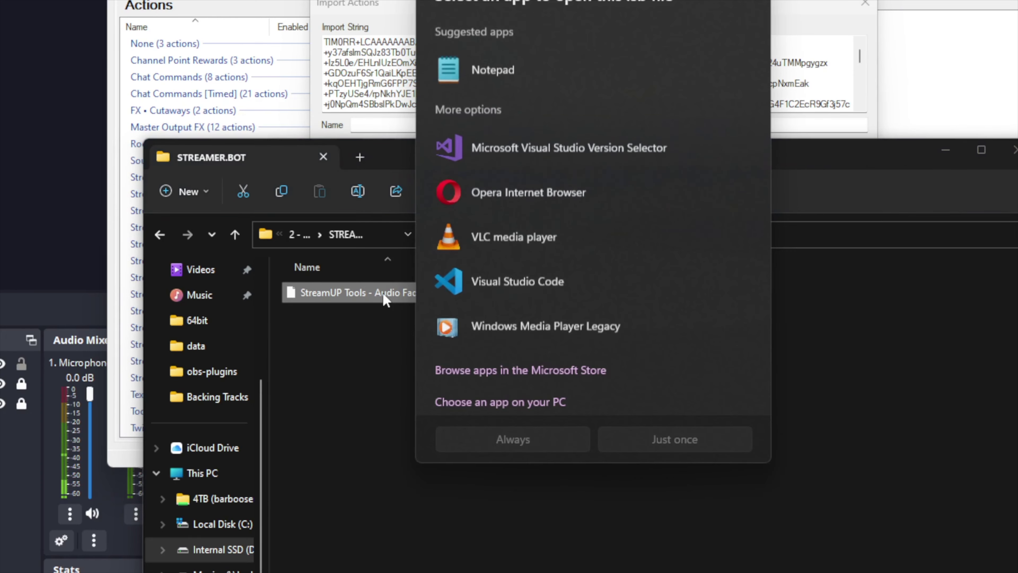
click(493, 70)
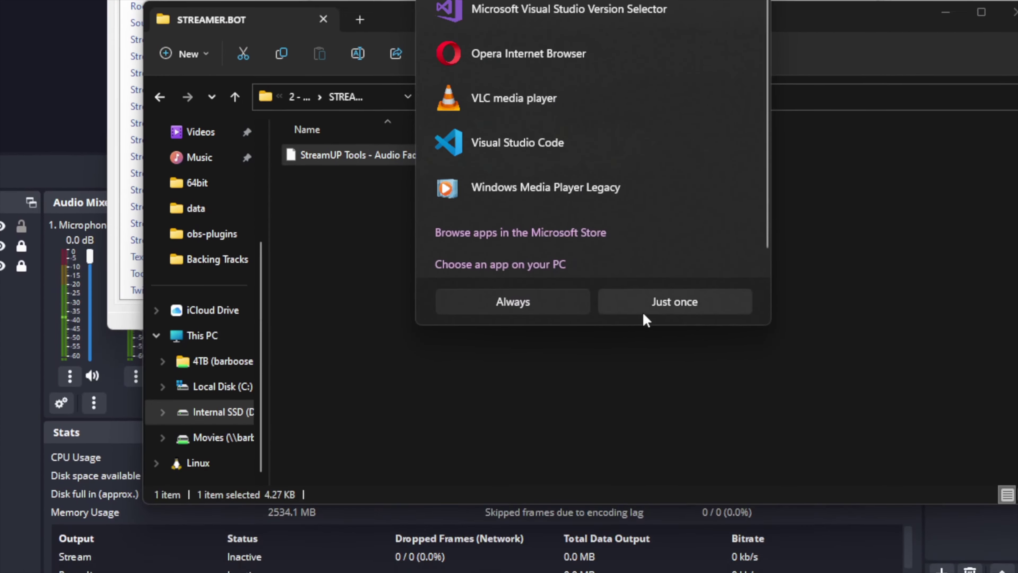
click(643, 311)
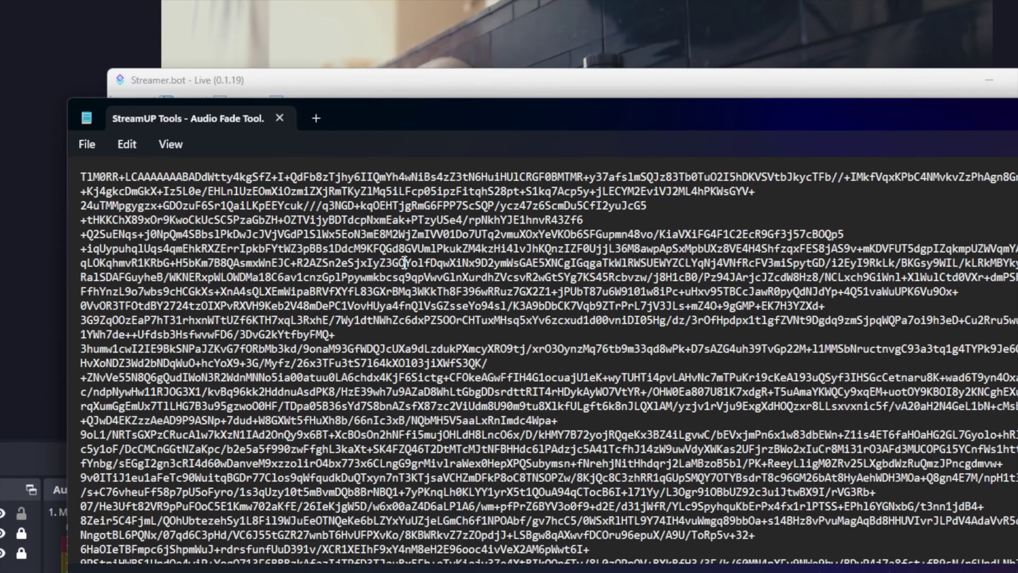
Copy the file's text into Import String and import the Audio Fade Tool action
key(ctrl+a)
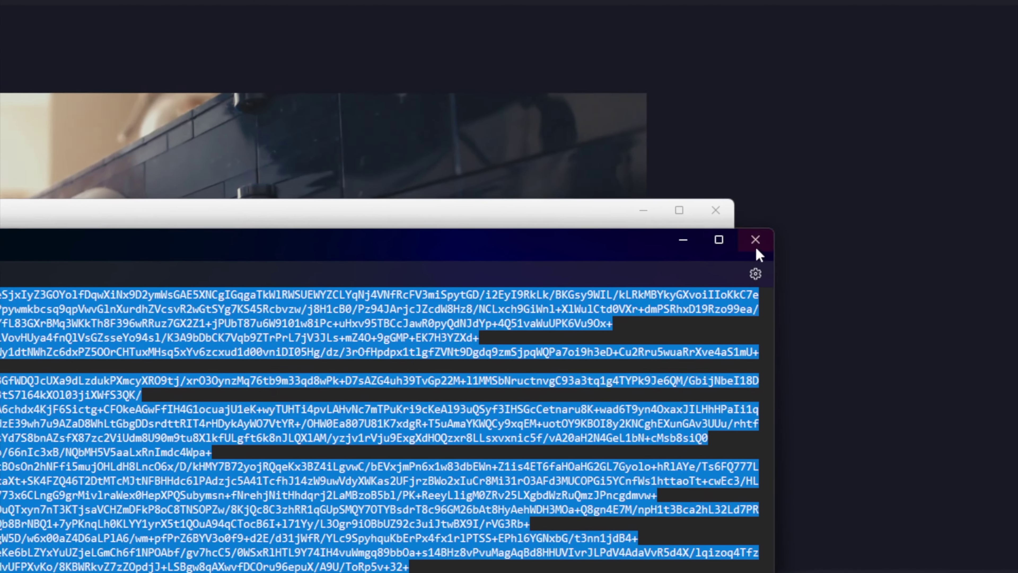
click(981, 238)
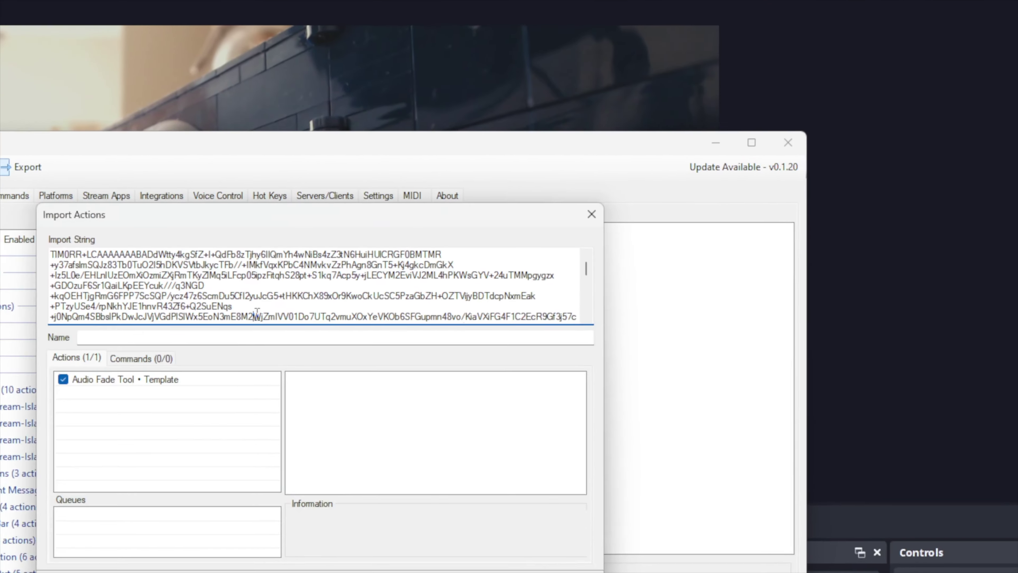
click(63, 392)
key(ctrl+a)
key(ctrl+v)
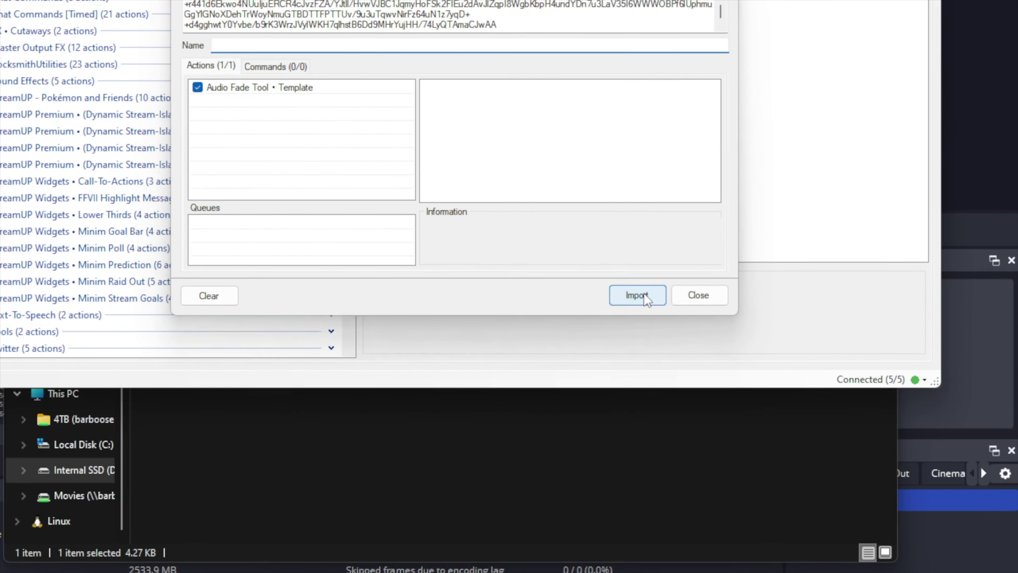
click(643, 299)
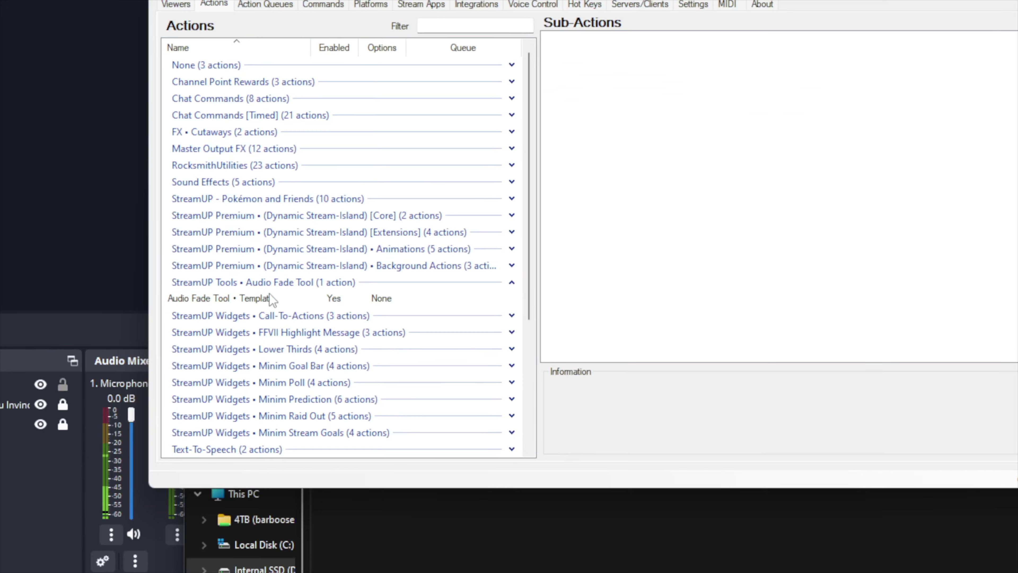
Change the template's Set argument %sourceName% value to '1. Microphone', copied from OBS
click(238, 319)
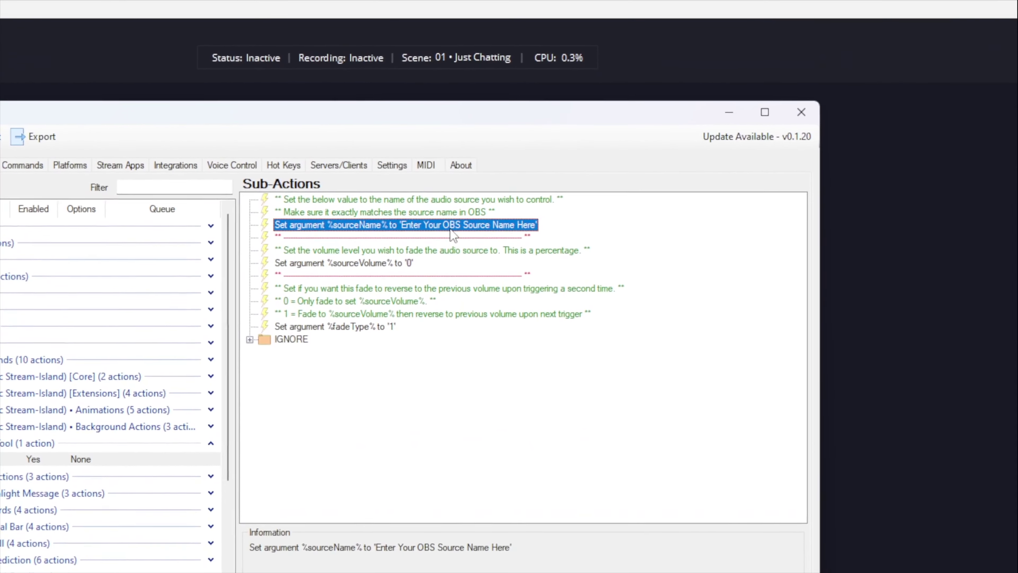
double_click(450, 228)
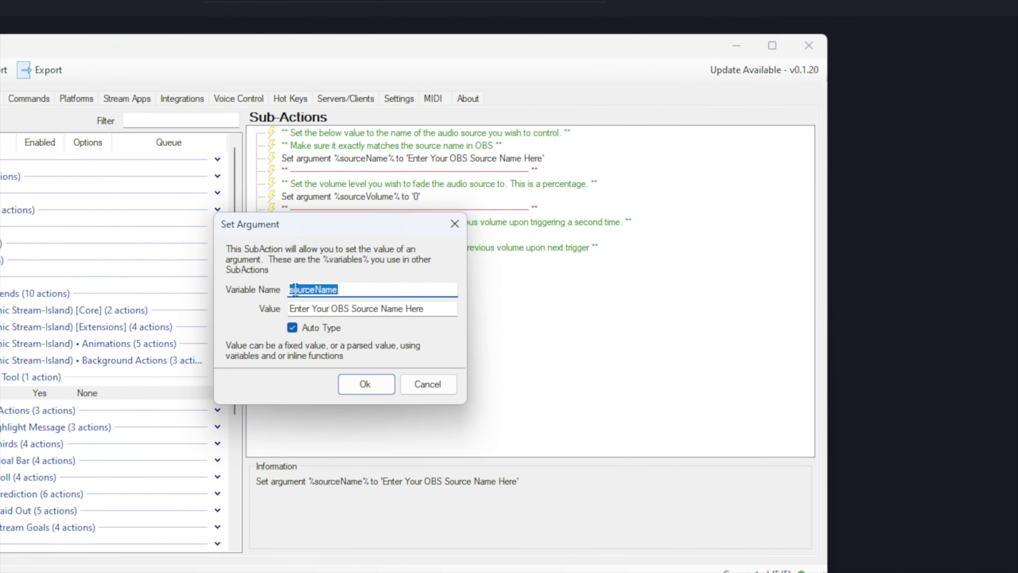
click(352, 308)
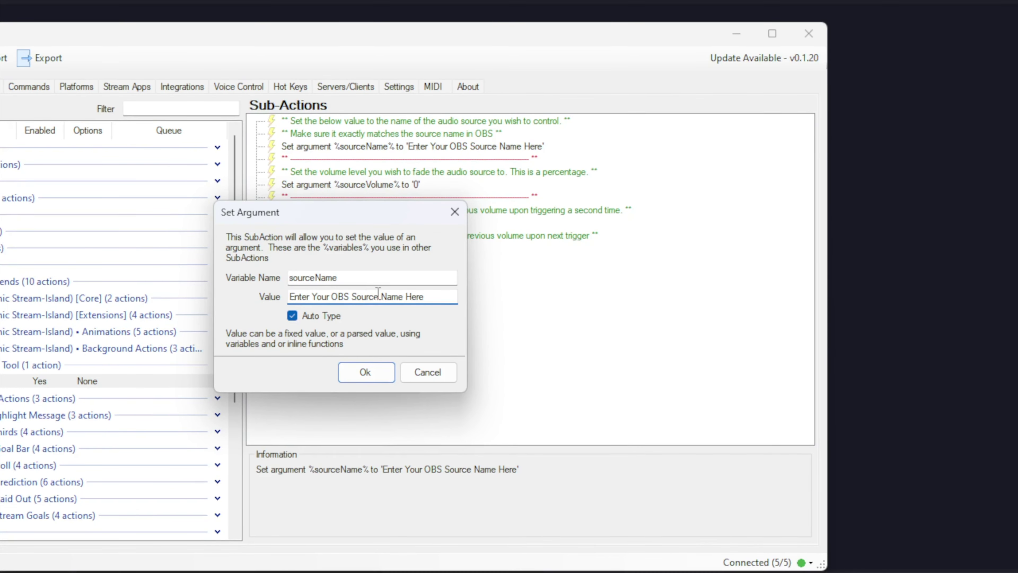
drag(426, 299, 256, 353)
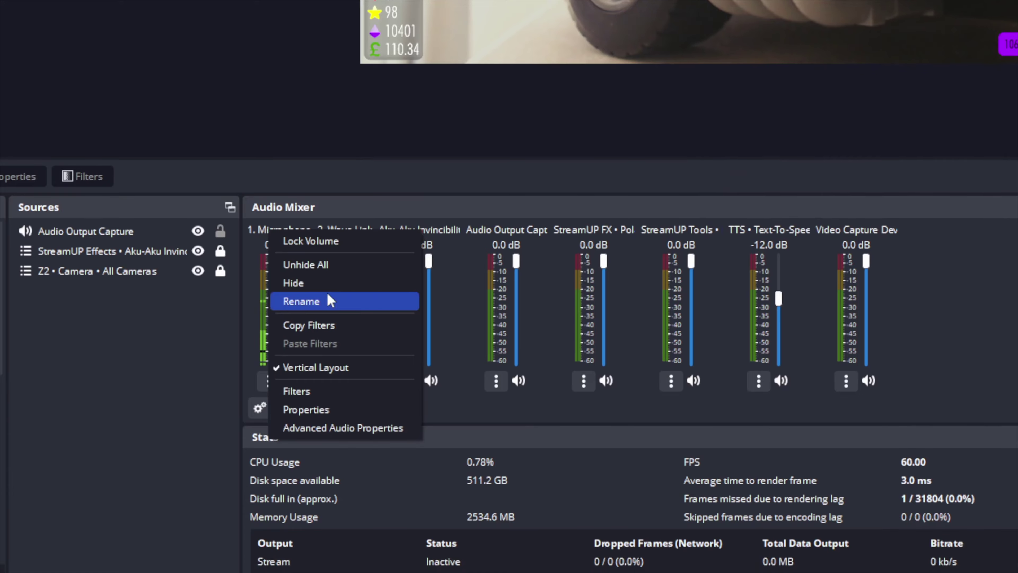
click(326, 355)
key(ctrl+c)
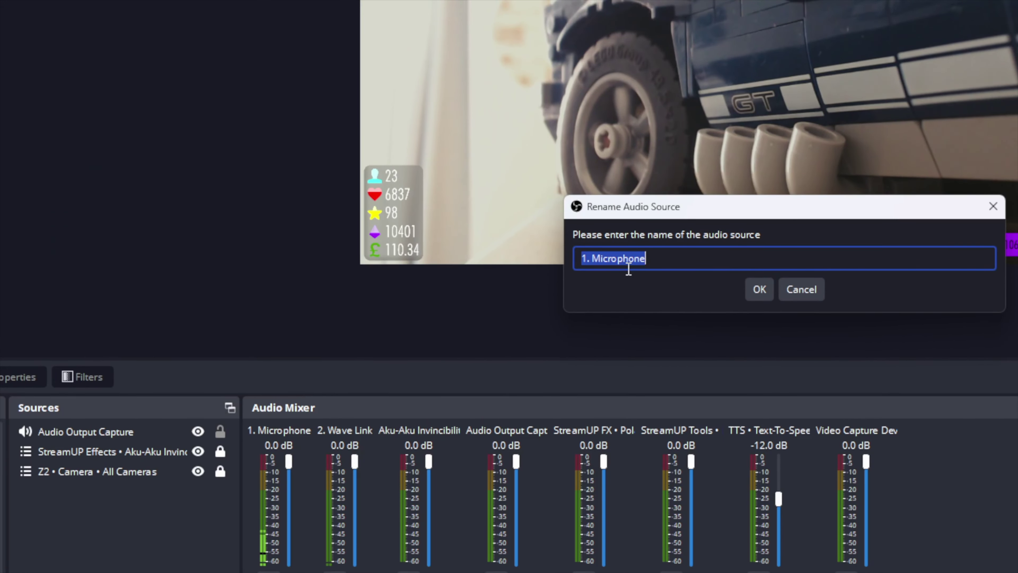
click(792, 294)
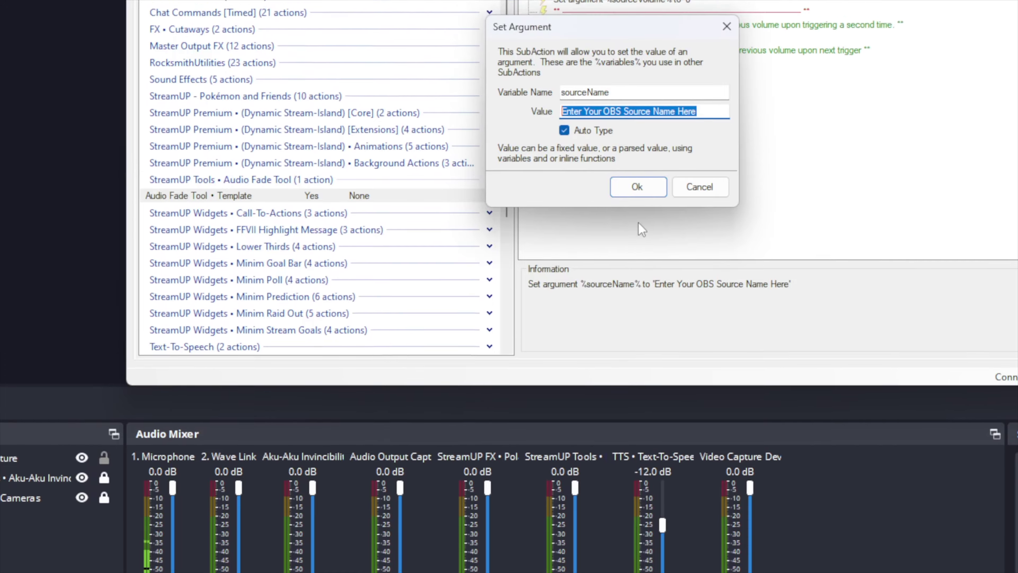
key(ctrl+v)
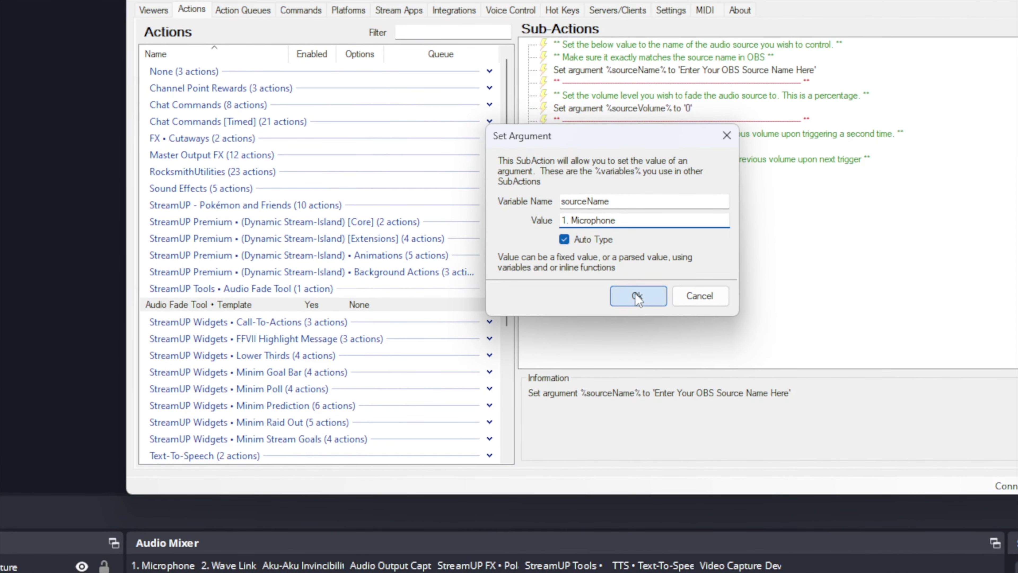
click(638, 296)
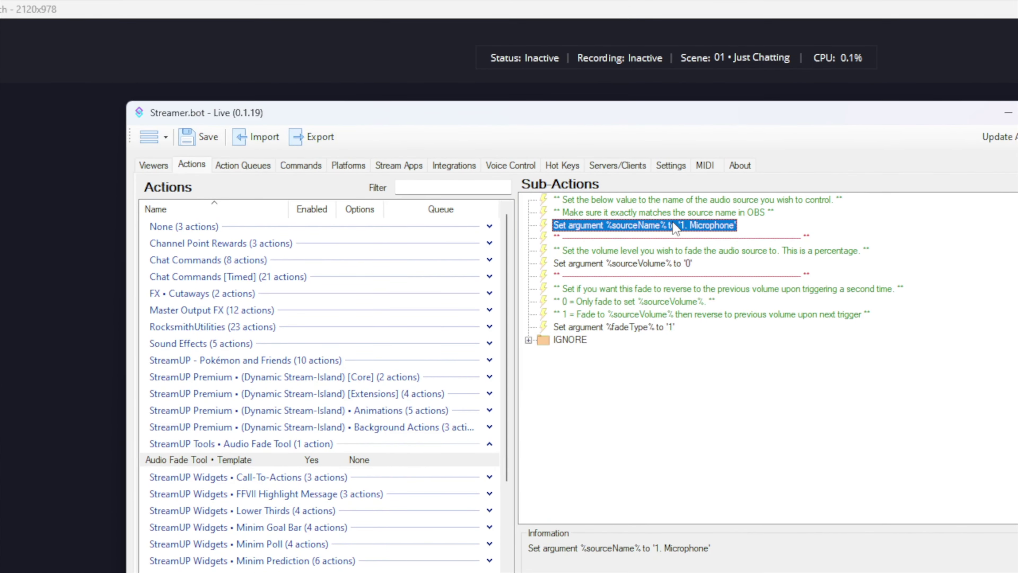
double_click(653, 265)
key(Tab)
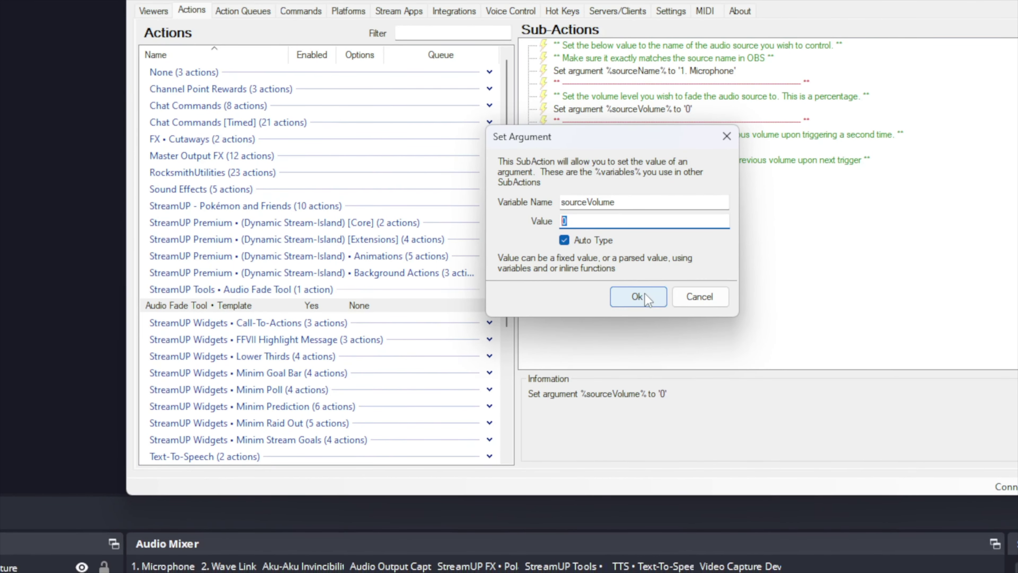
click(645, 293)
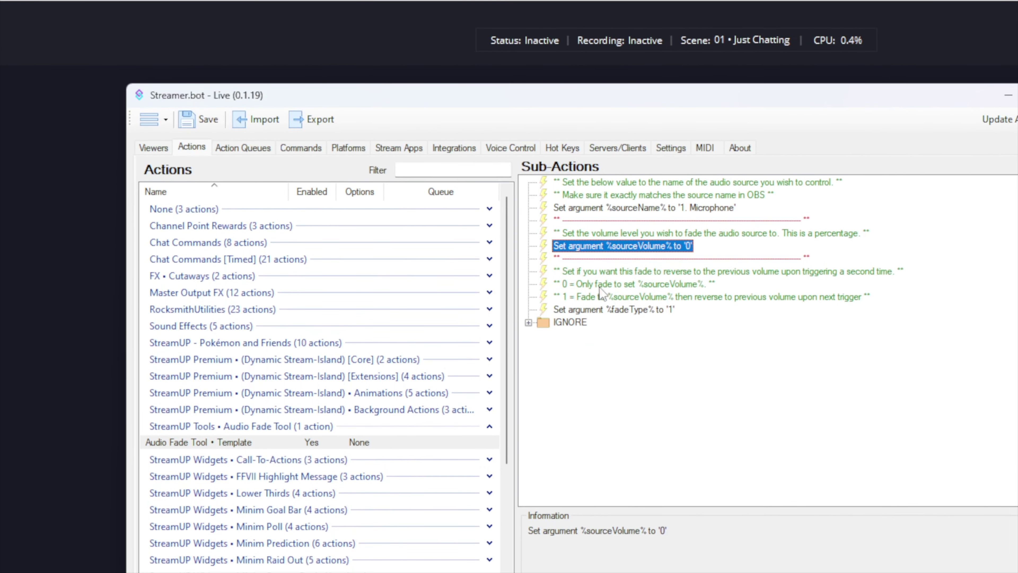
click(579, 295)
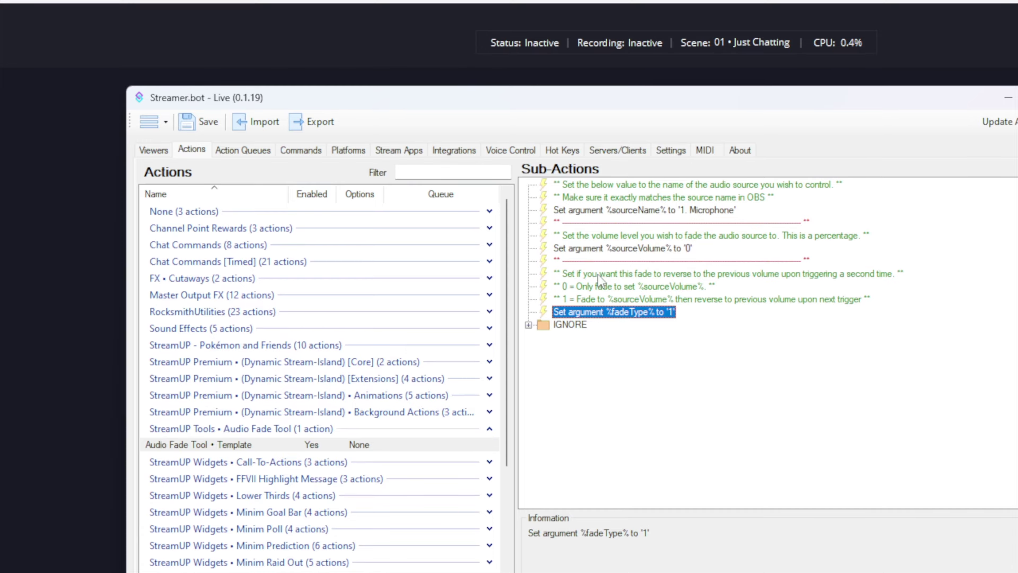
click(596, 269)
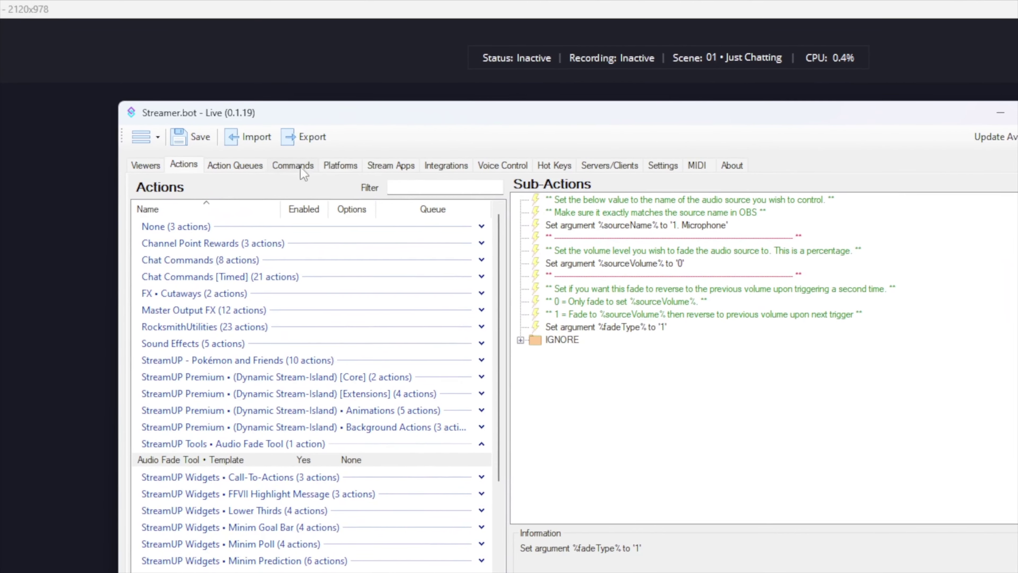
Assign Audio Fade Tool • Template to the Twitch Follows event and test it
click(351, 164)
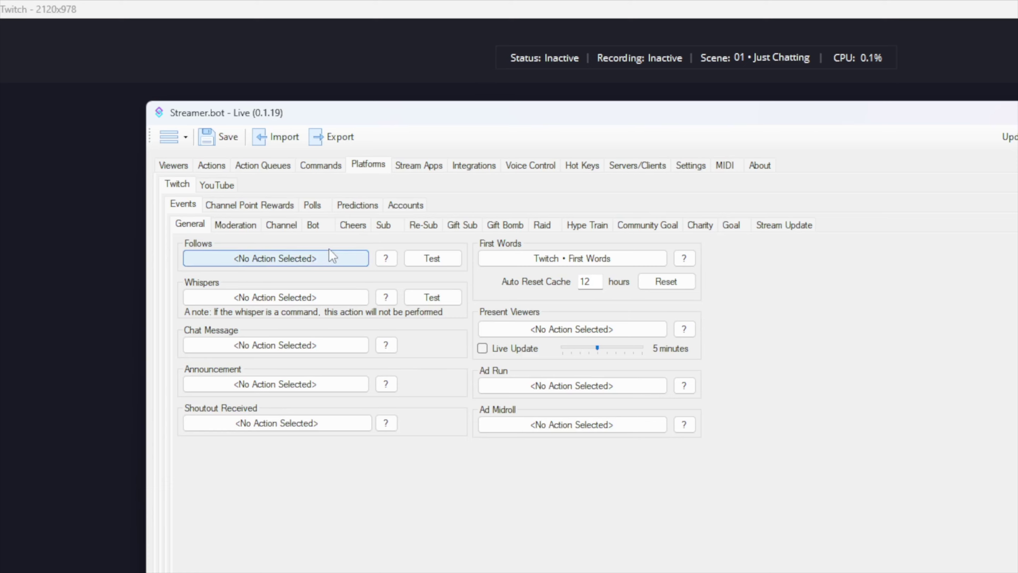
click(297, 259)
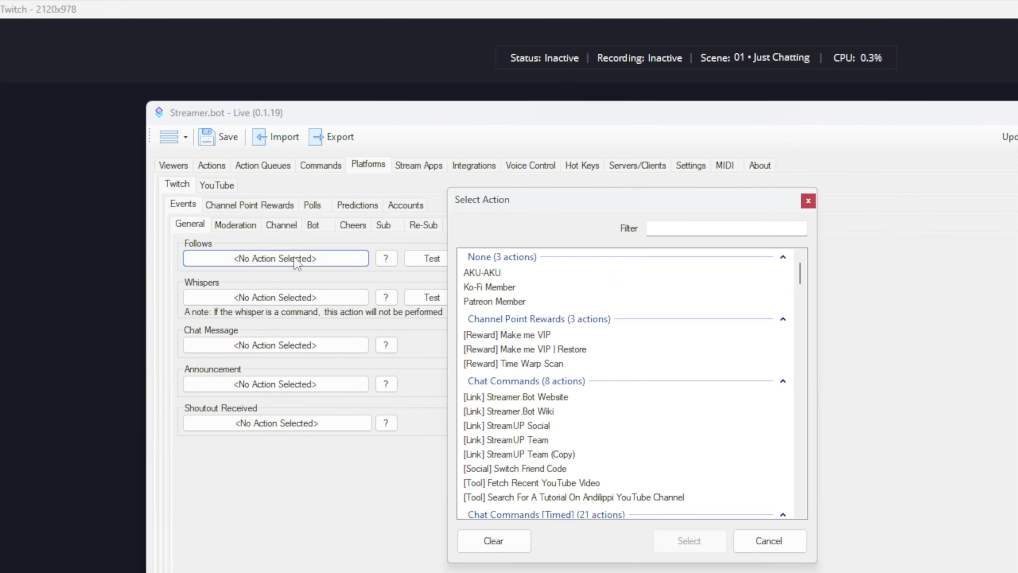
scroll(633, 388, down, 15)
scroll(633, 293, down, 6)
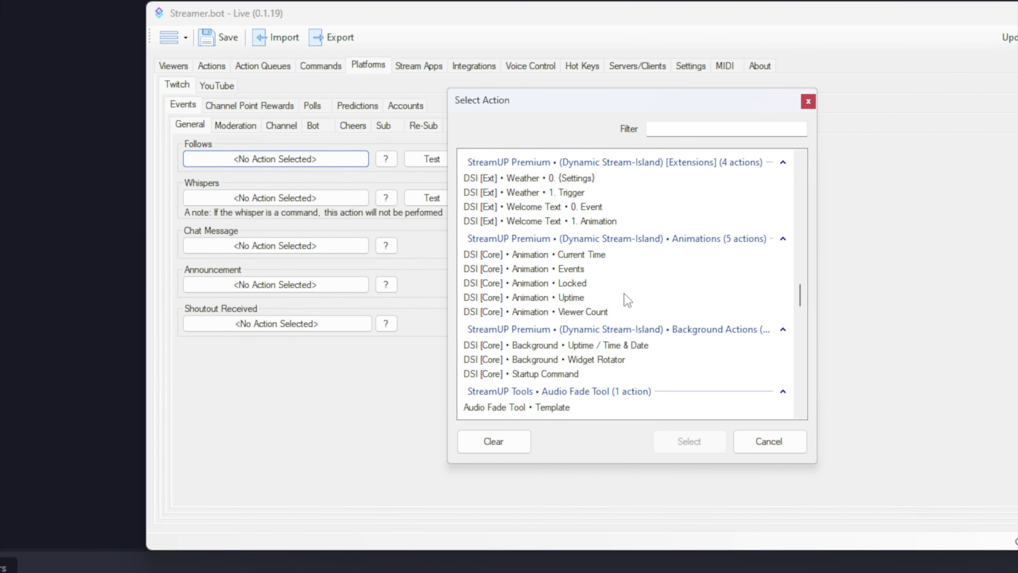
click(562, 370)
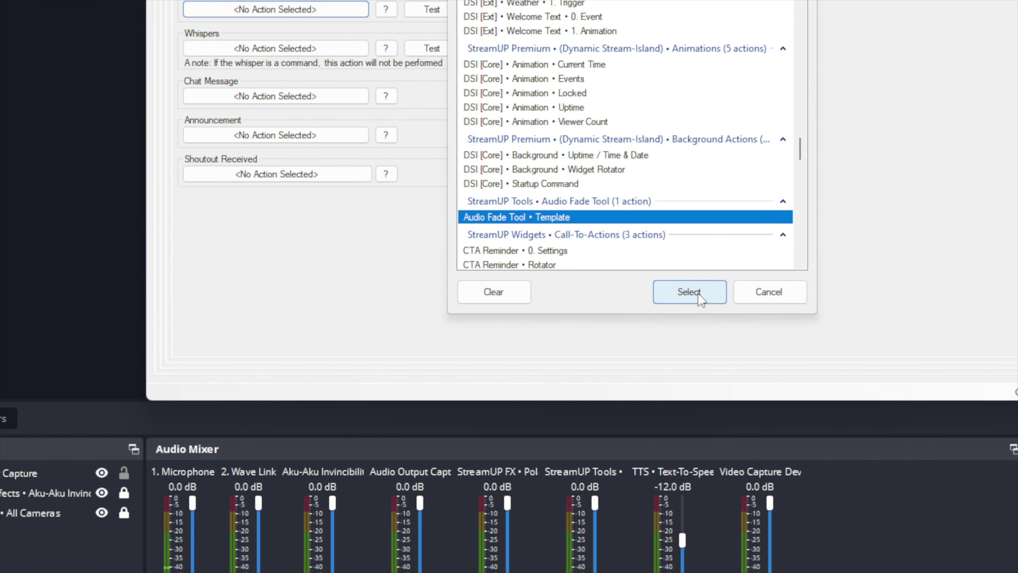
click(690, 322)
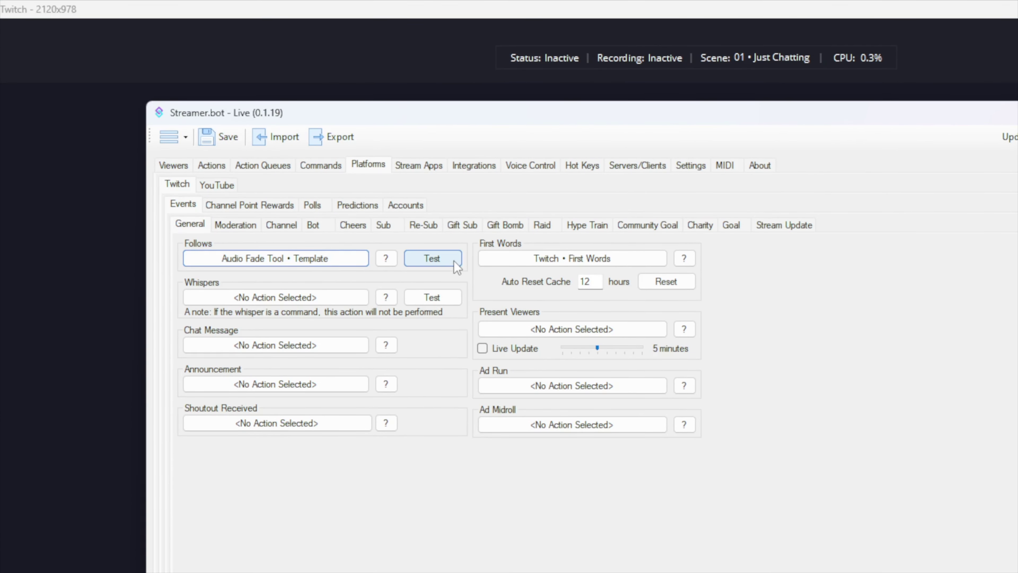
click(454, 209)
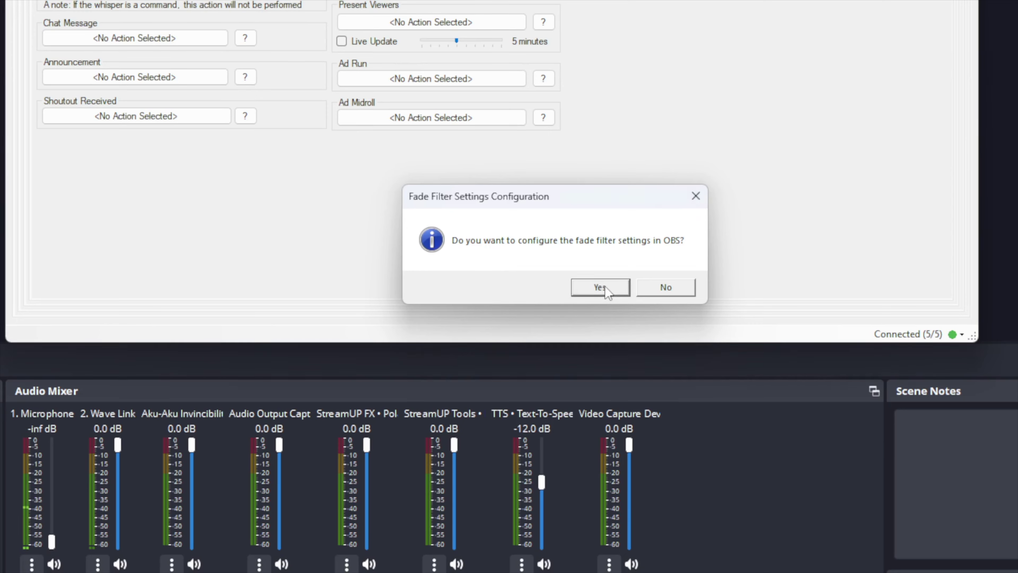
Accept the OBS setup and keep the Change Volume filter at 0.00%, 2000ms, Ease in, Cubic
click(605, 286)
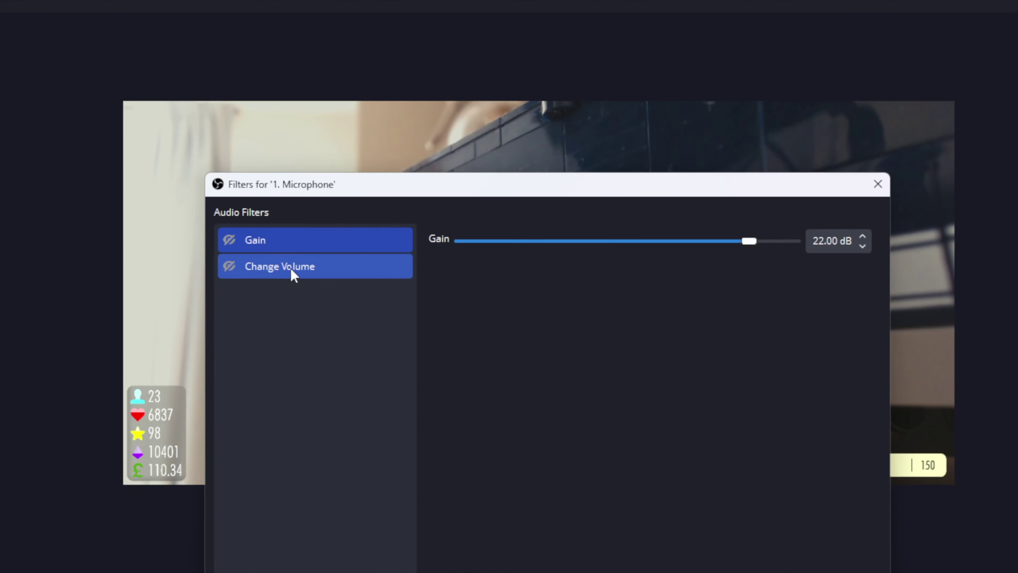
click(293, 274)
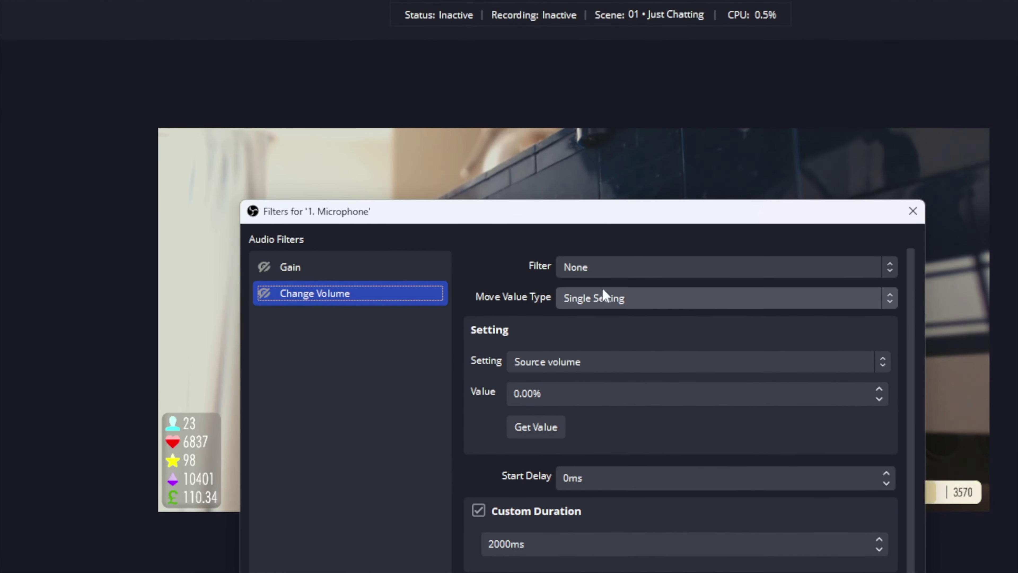
scroll(516, 366, down, 1)
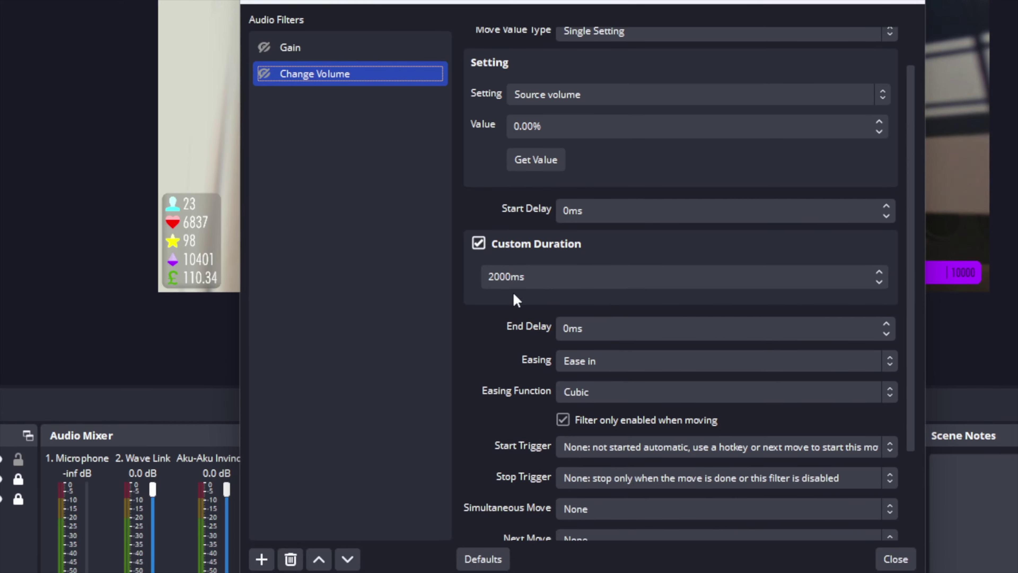
scroll(561, 286, down, 1)
click(601, 291)
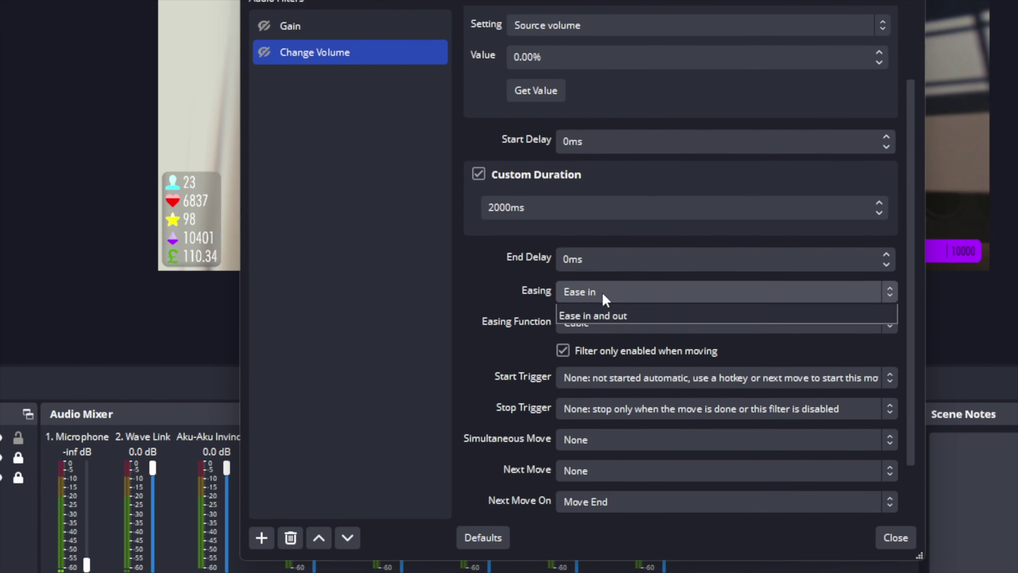
click(602, 291)
scroll(610, 292, down, 2)
click(617, 291)
click(617, 291)
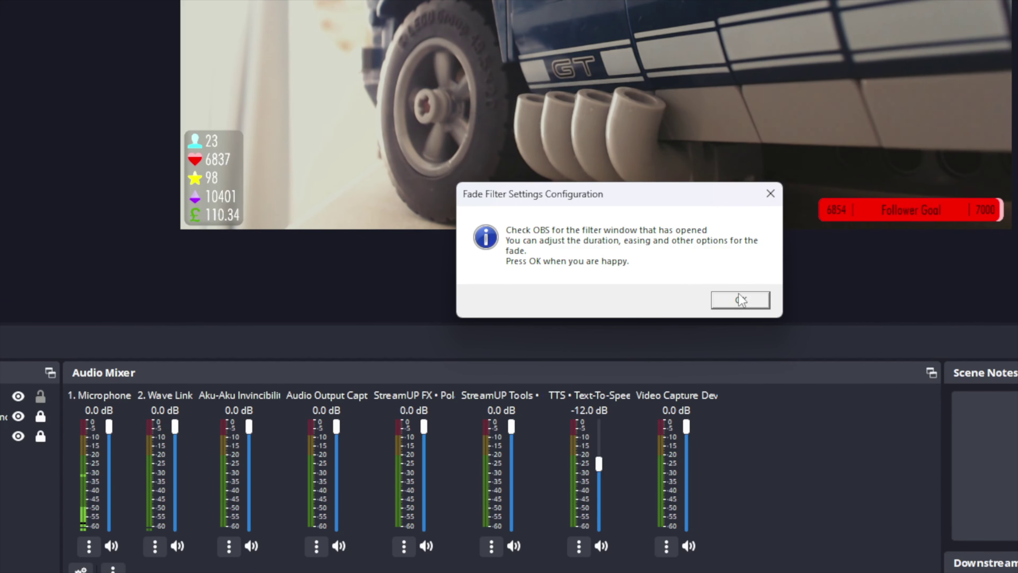
click(738, 299)
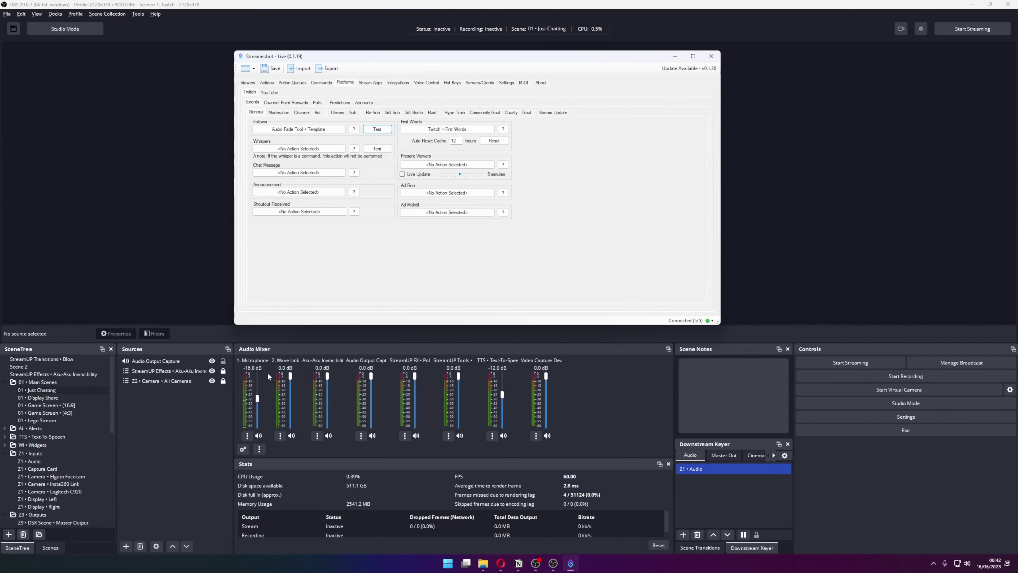
Lower the OBS Microphone to -22.4 dB and return to Streamer.bot's Actions list
drag(256, 398, 256, 401)
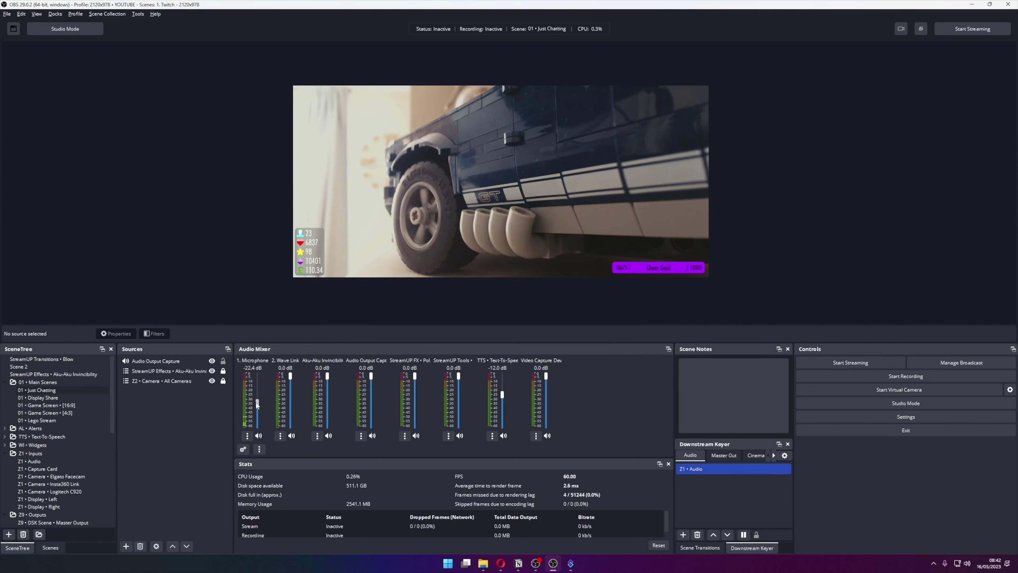
key(alt+Tab)
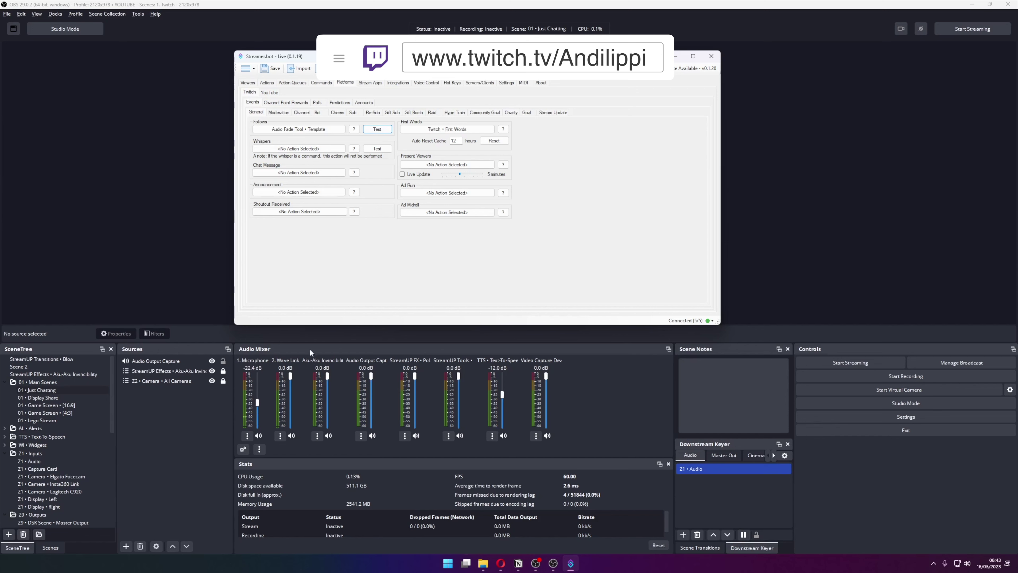
click(266, 83)
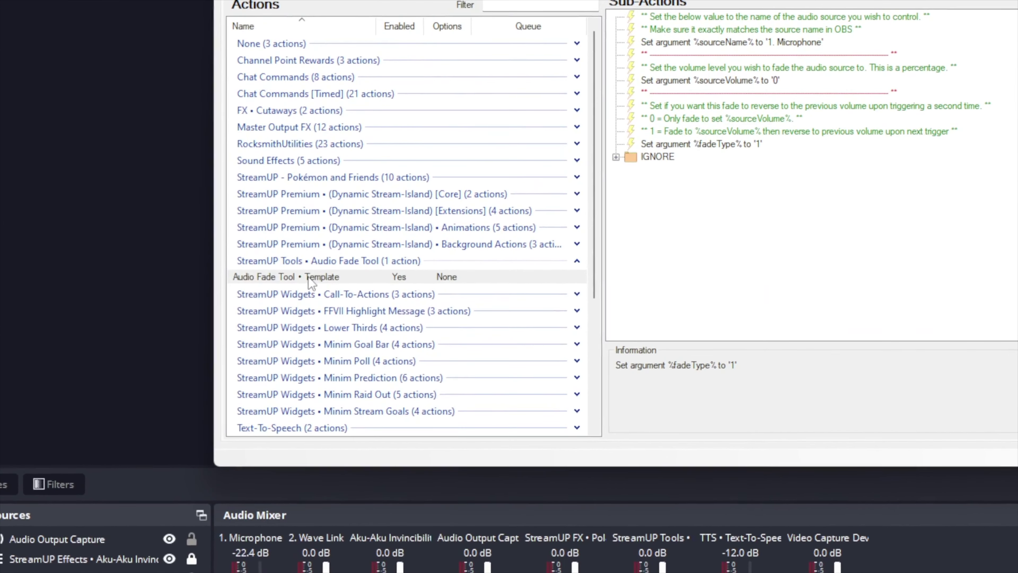
Duplicate the Audio Fade Tool • Template action
right_click(282, 230)
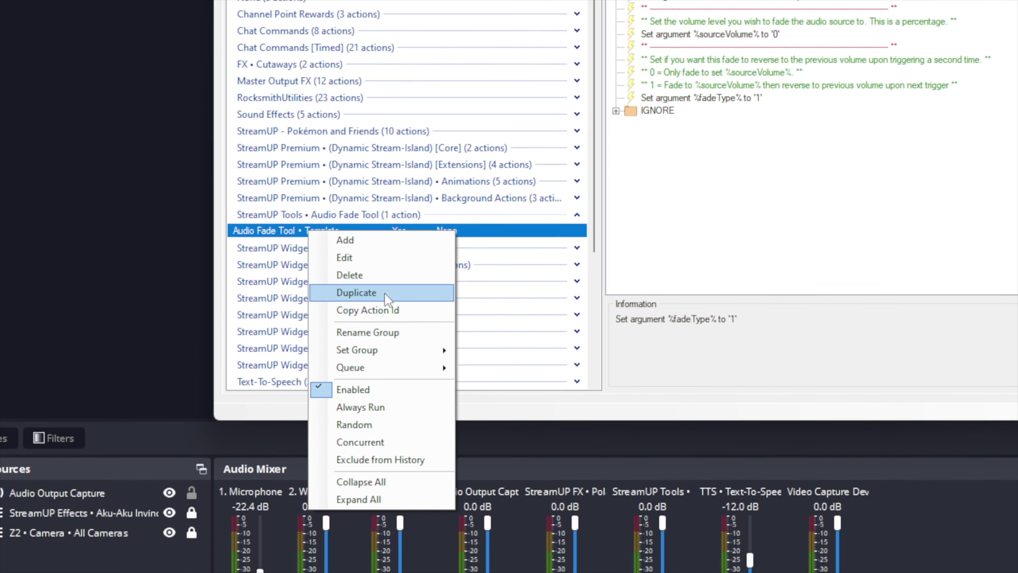
click(380, 339)
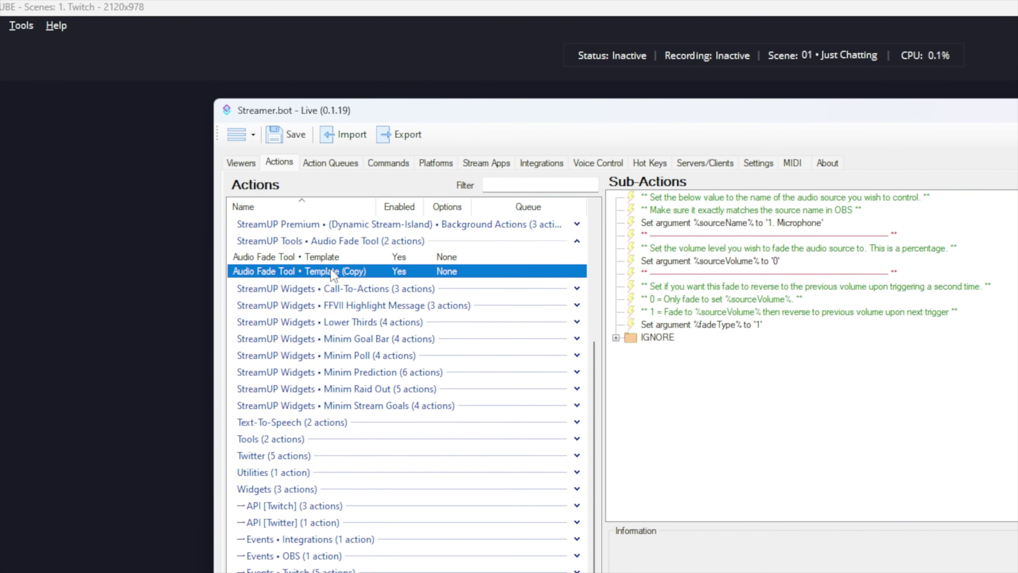
double_click(332, 275)
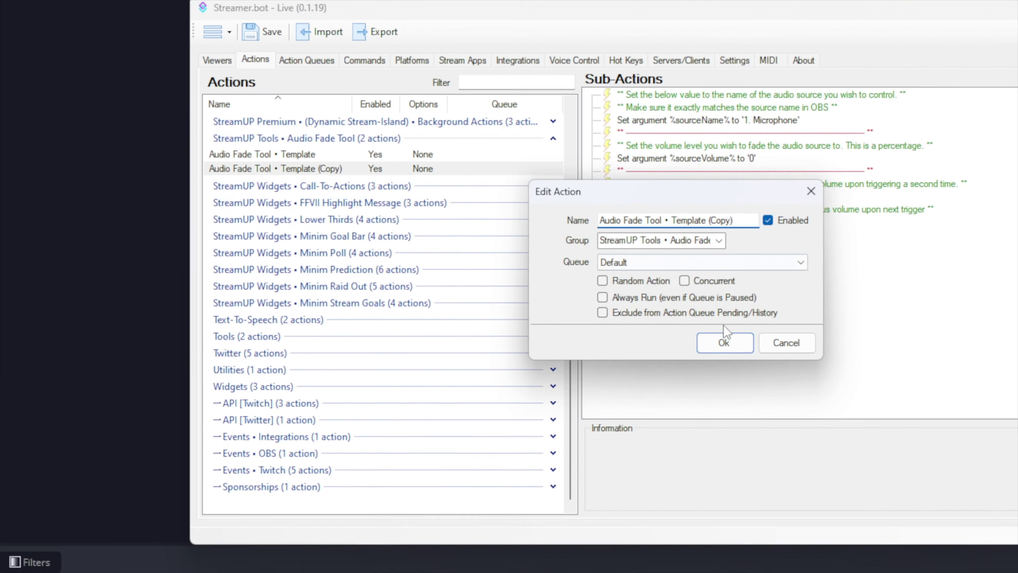
click(724, 400)
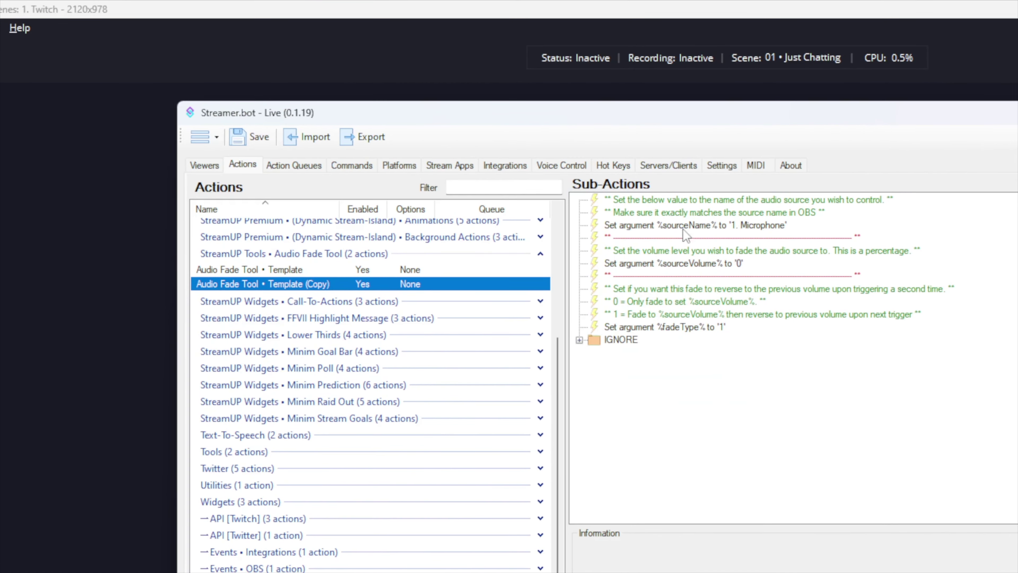
In the copy, set sourceName to '2. Wave Link' and sourceVolume to 20
click(752, 226)
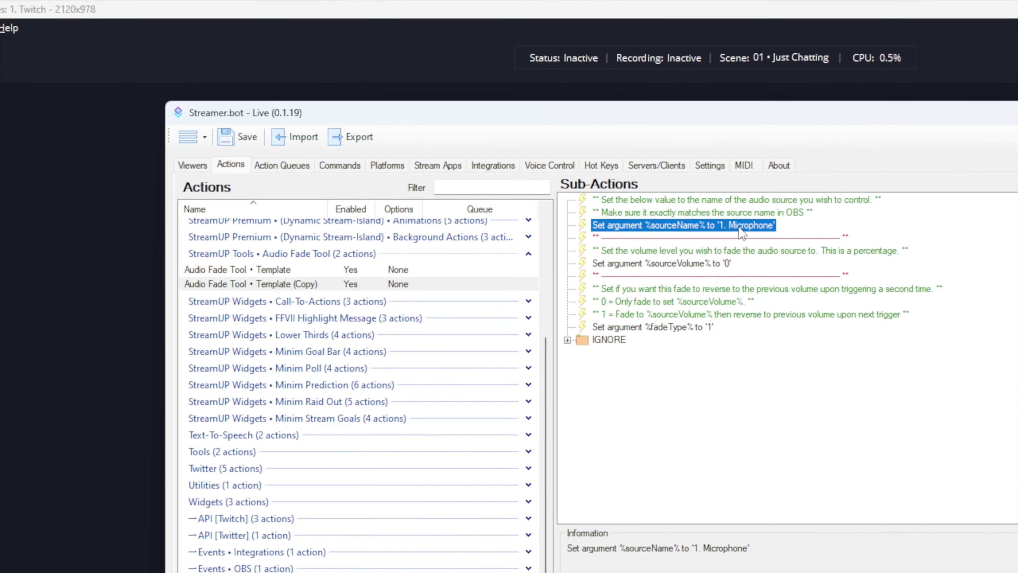
double_click(741, 226)
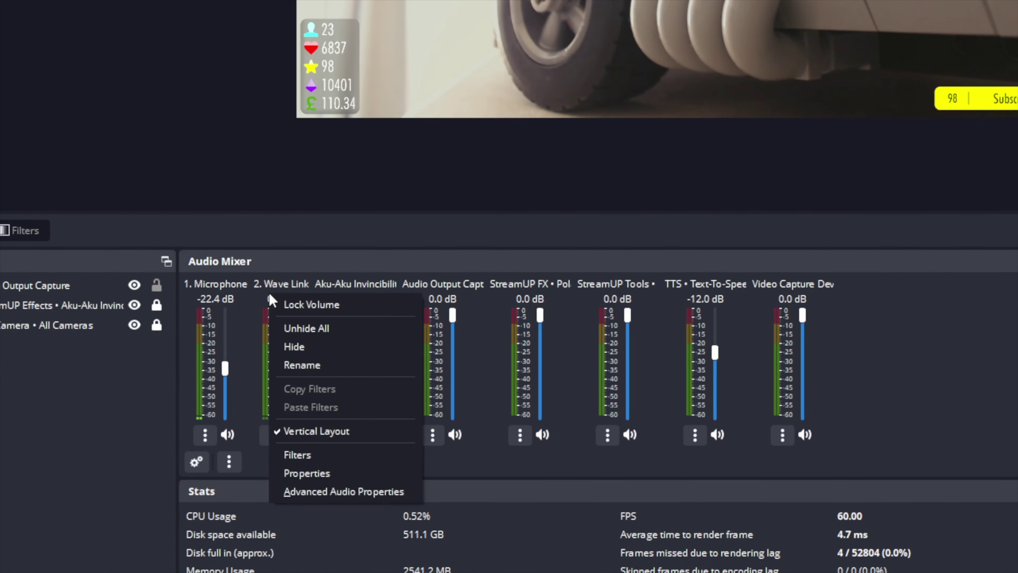
click(322, 301)
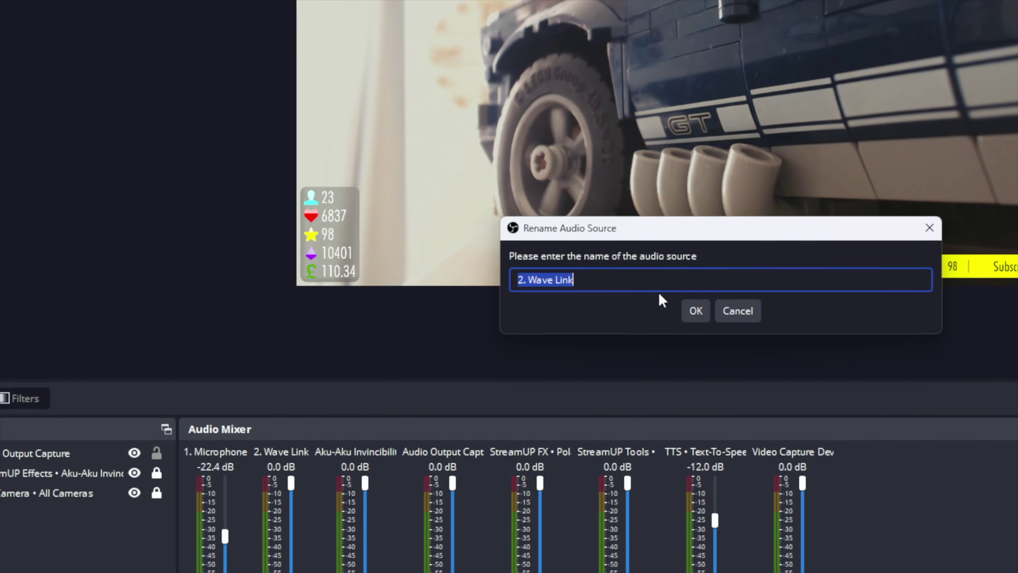
click(680, 89)
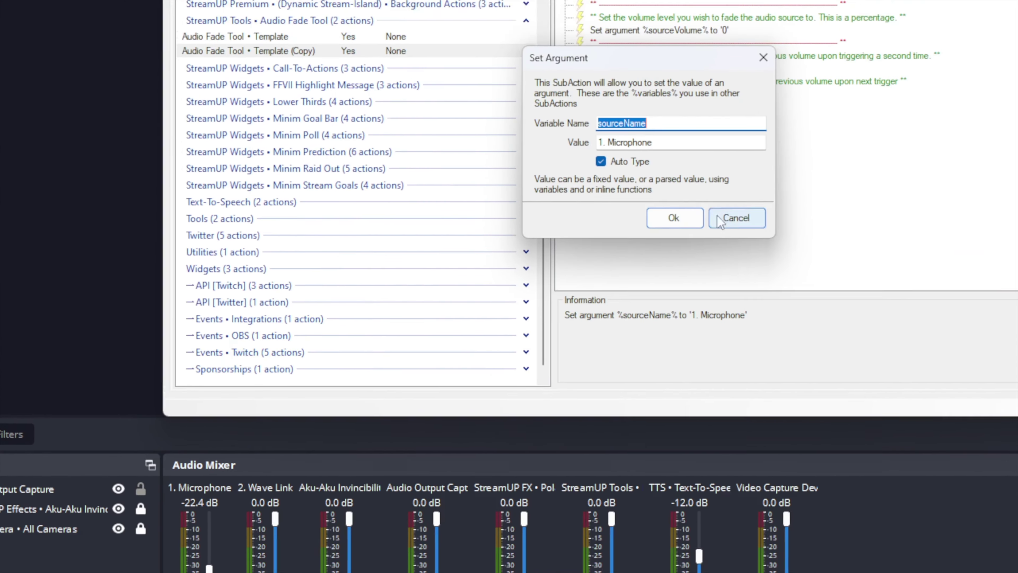
click(666, 145)
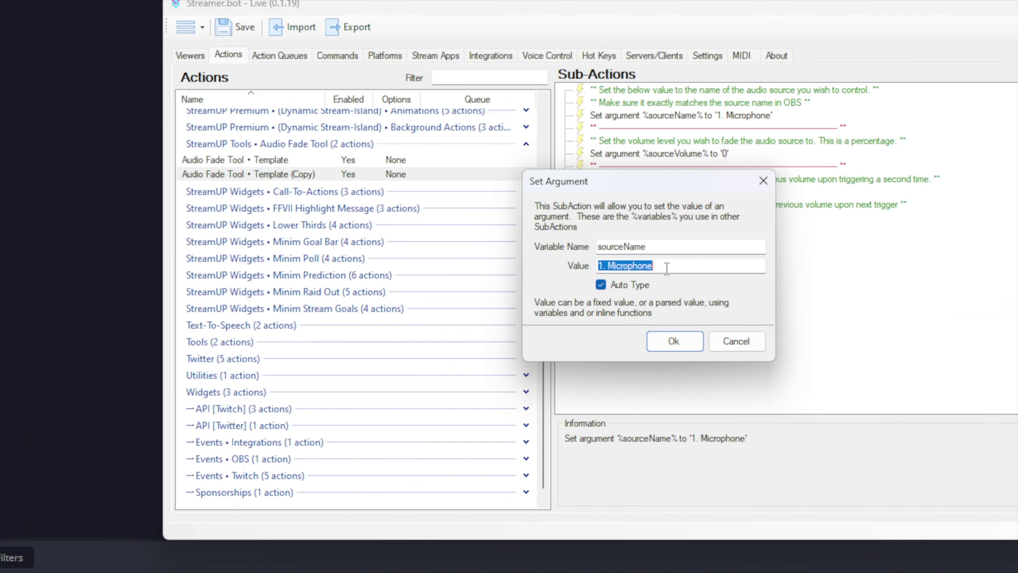
key(ctrl+v)
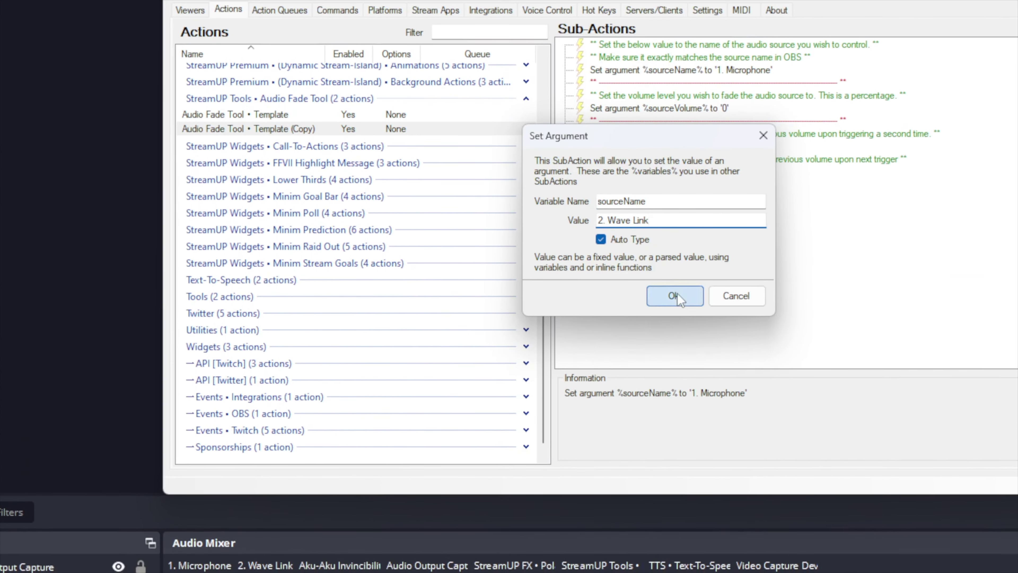
click(675, 340)
double_click(657, 154)
text(20)
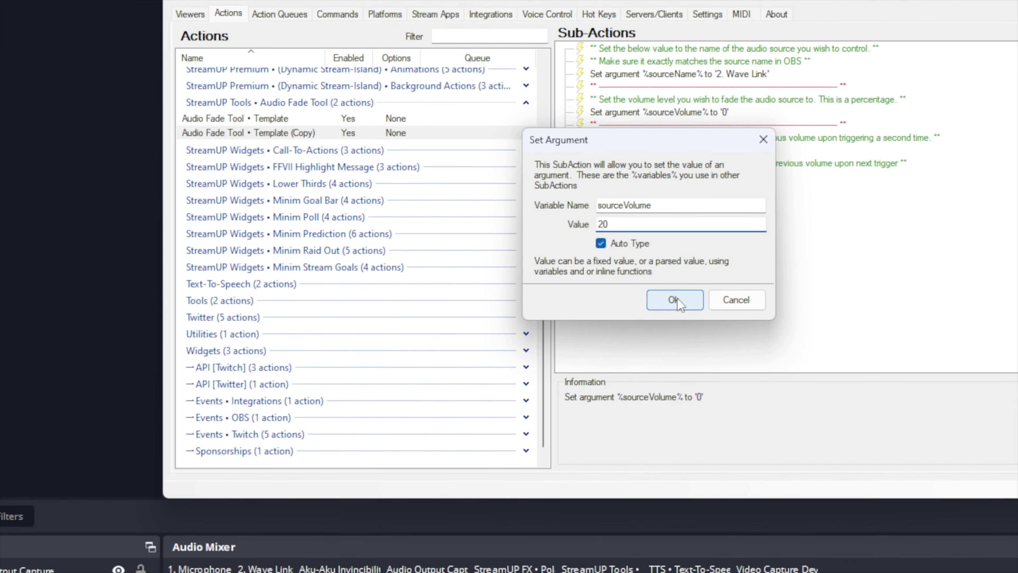
click(678, 294)
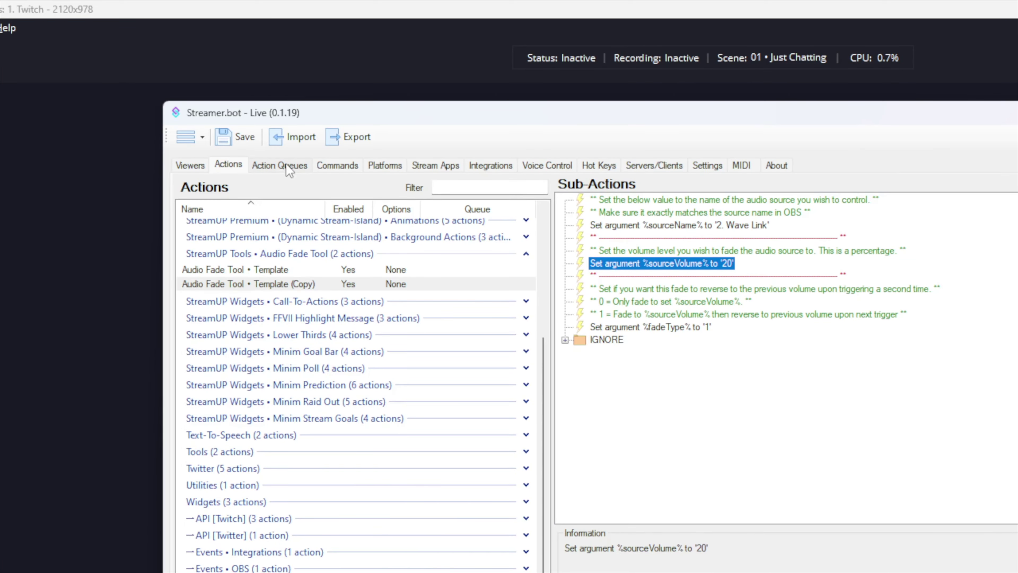
Assign Audio Fade Tool • Template (Copy) to the Twitch Follows event and test it
click(287, 165)
click(340, 165)
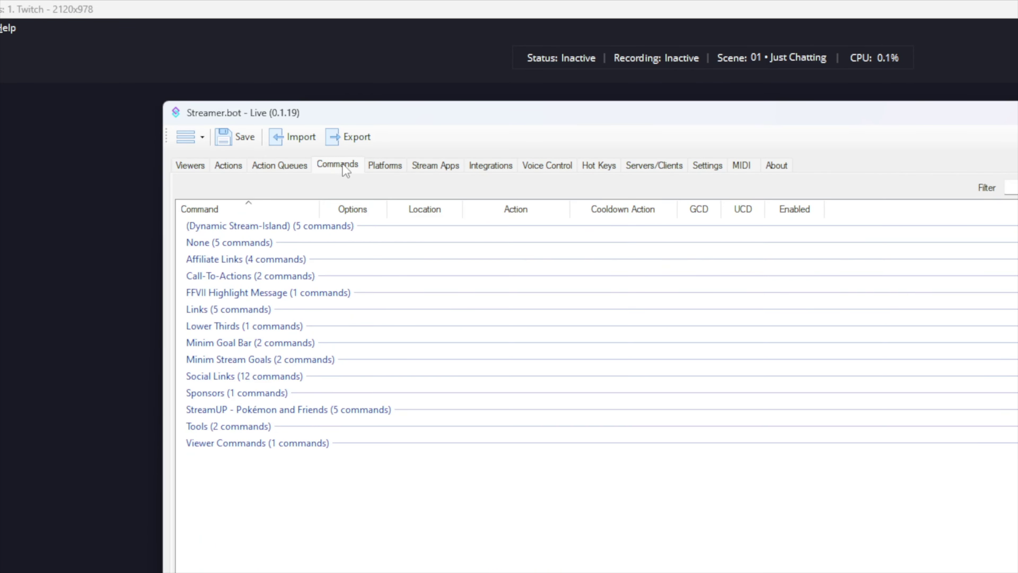
click(381, 164)
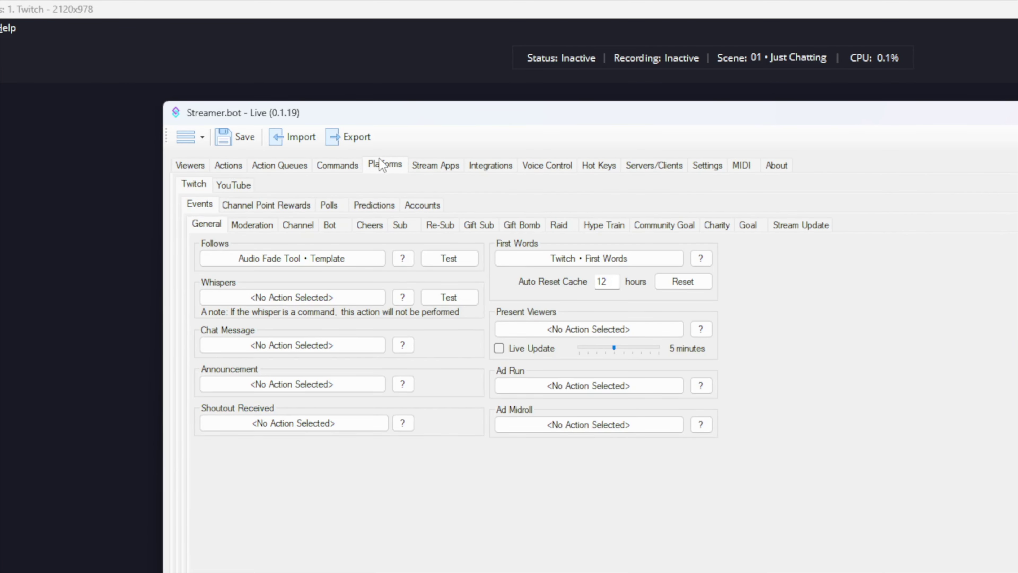
click(331, 261)
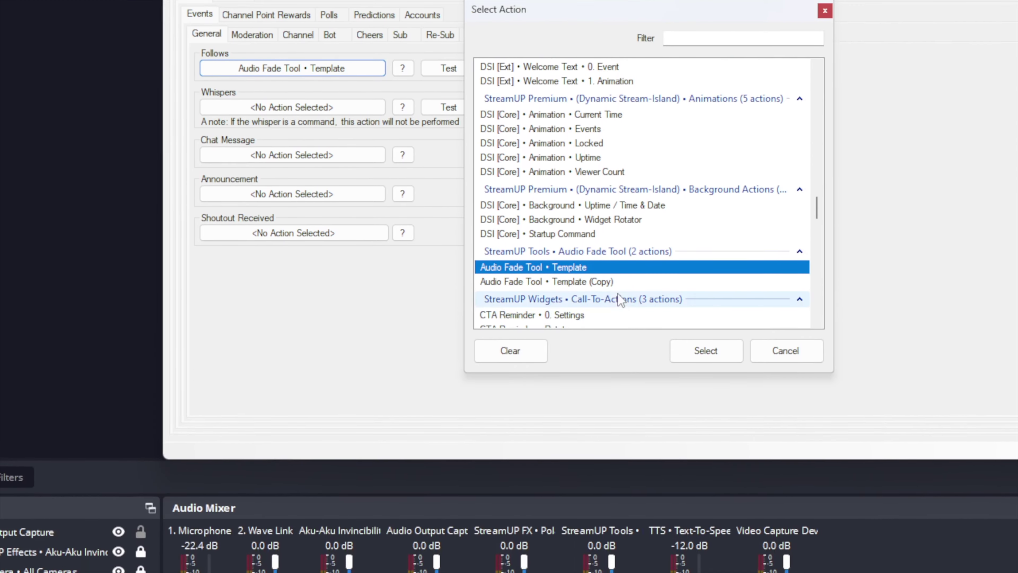
double_click(618, 282)
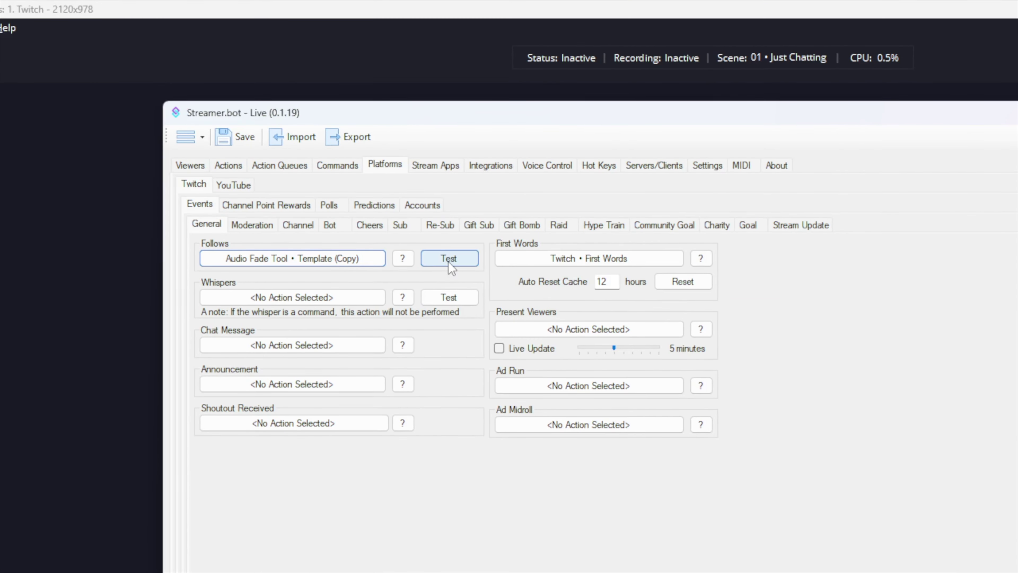
click(449, 72)
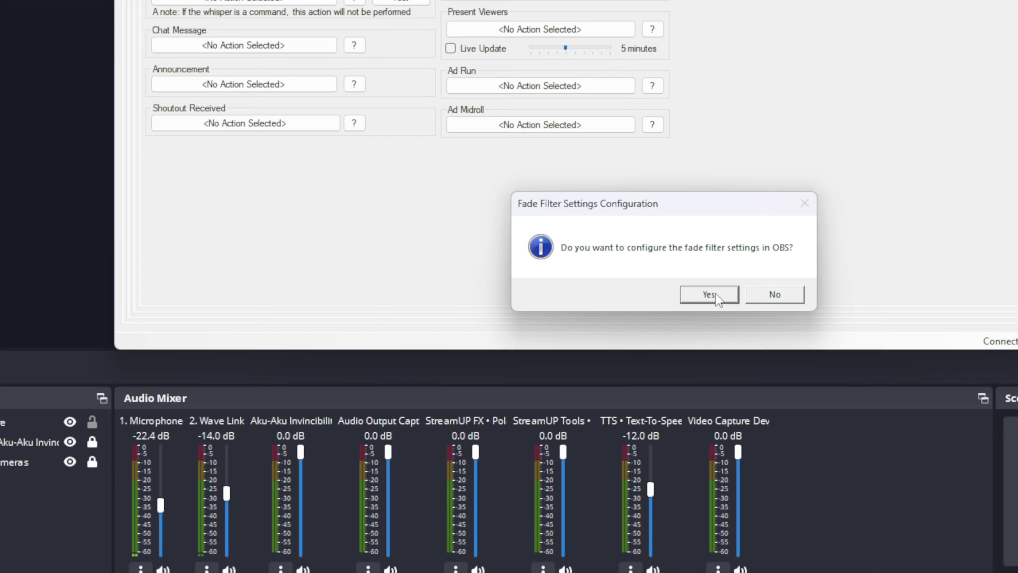
Let it create the 2. Wave Link fade filter in OBS, then close Filters and the message
click(708, 294)
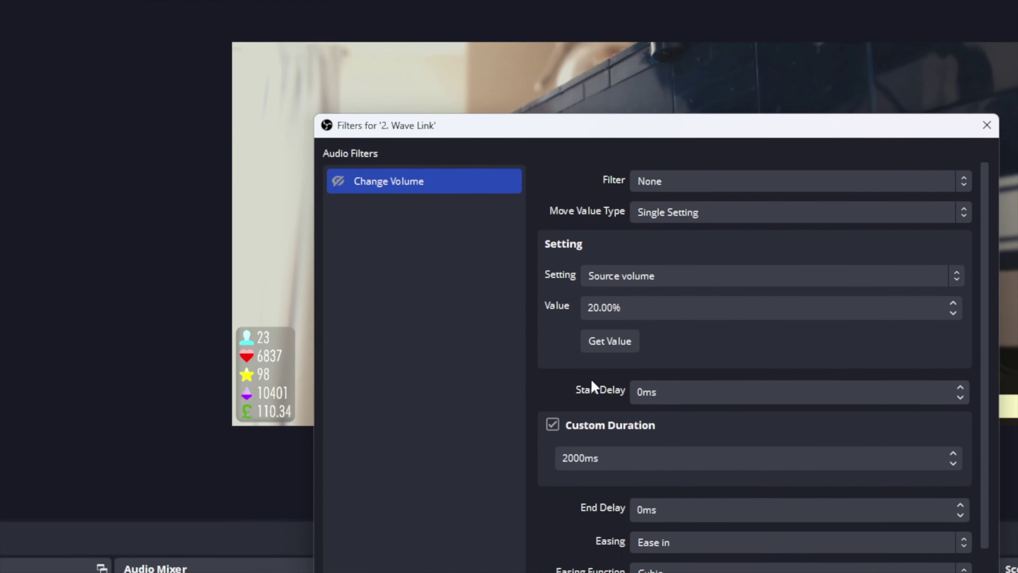
click(967, 513)
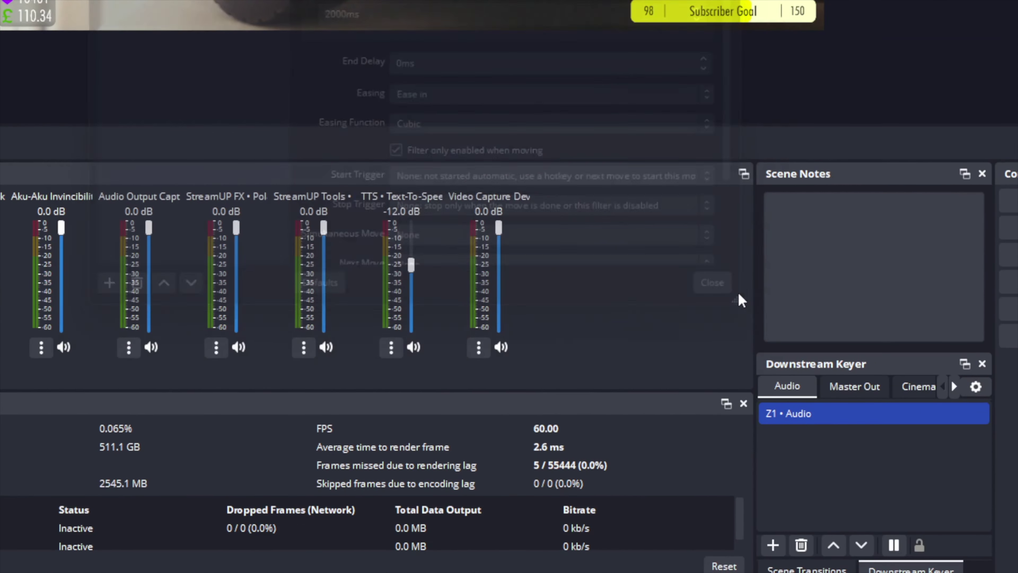
click(551, 267)
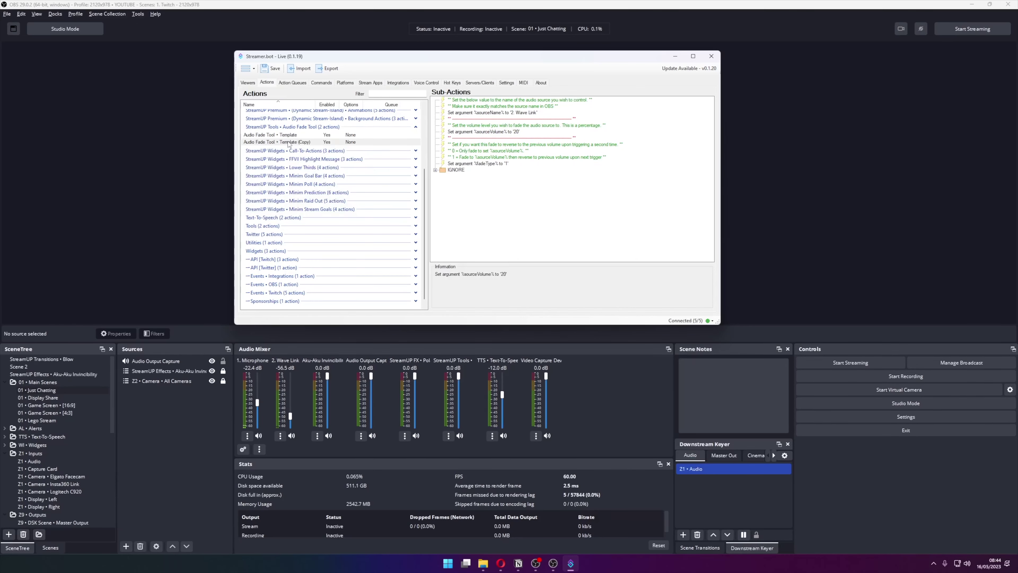
Add a new action named 'Audio Fade Master' to the Audio Fade Tool group
right_click(290, 136)
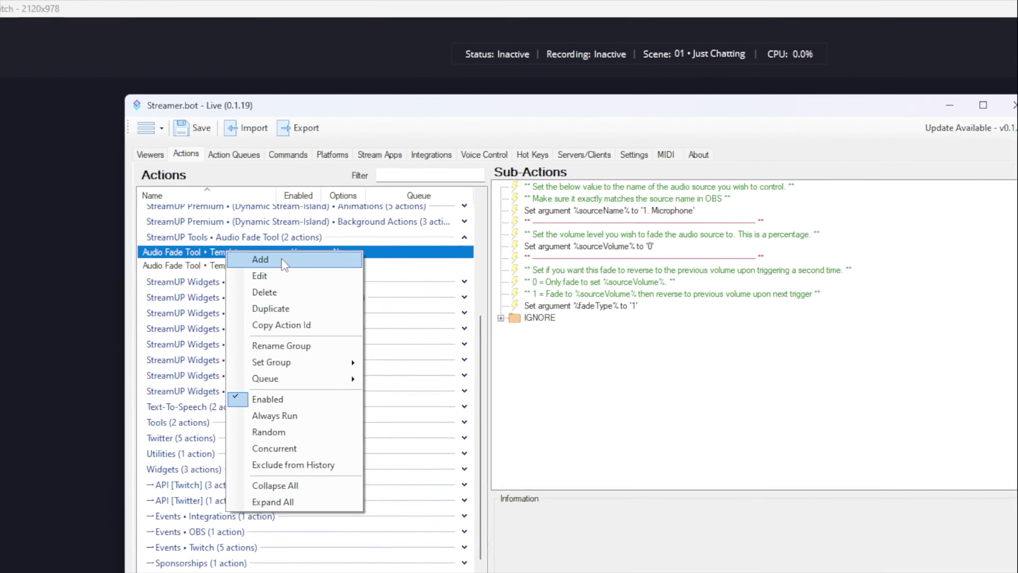
click(319, 142)
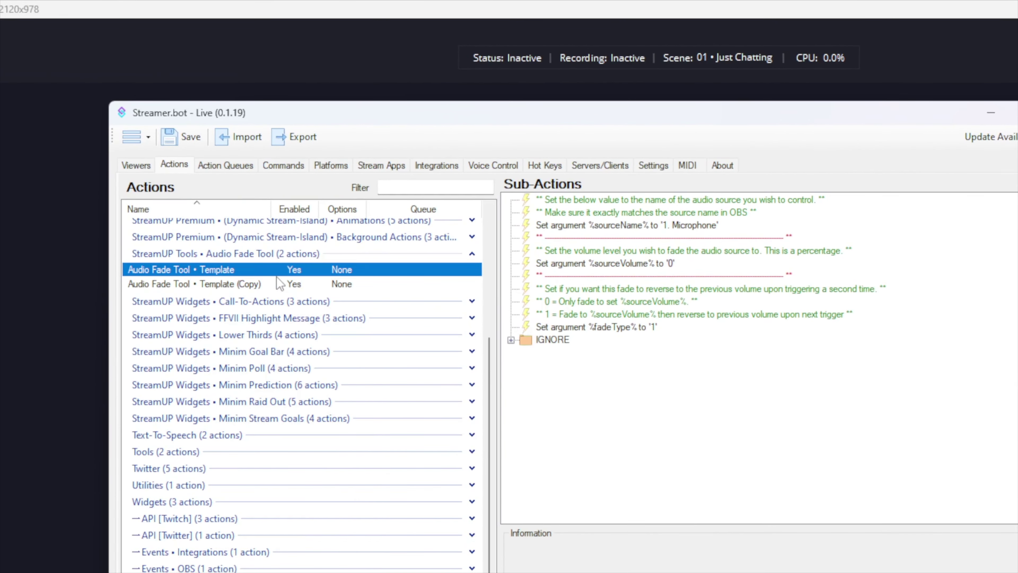
text(Audio F)
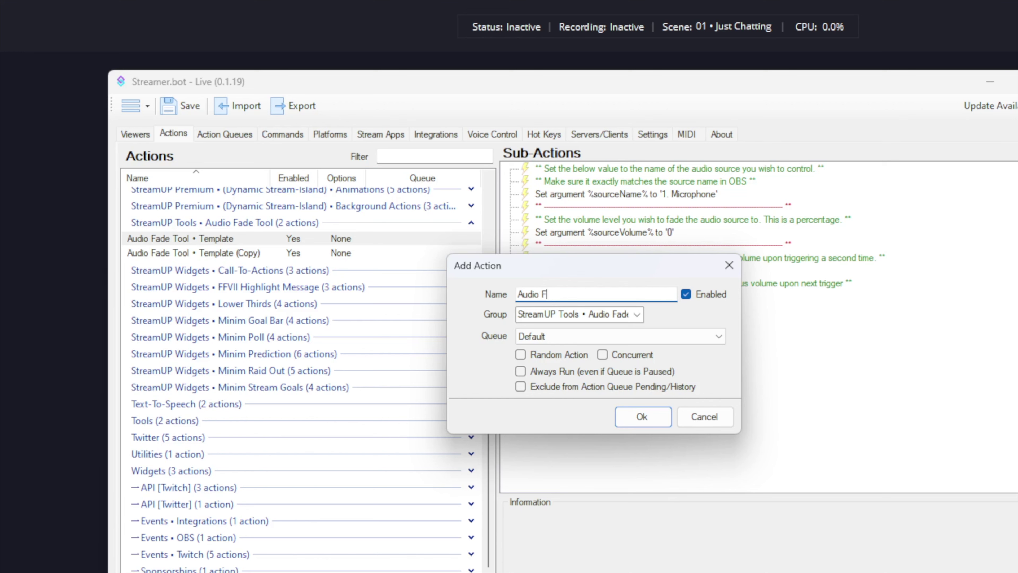
text(ade Master)
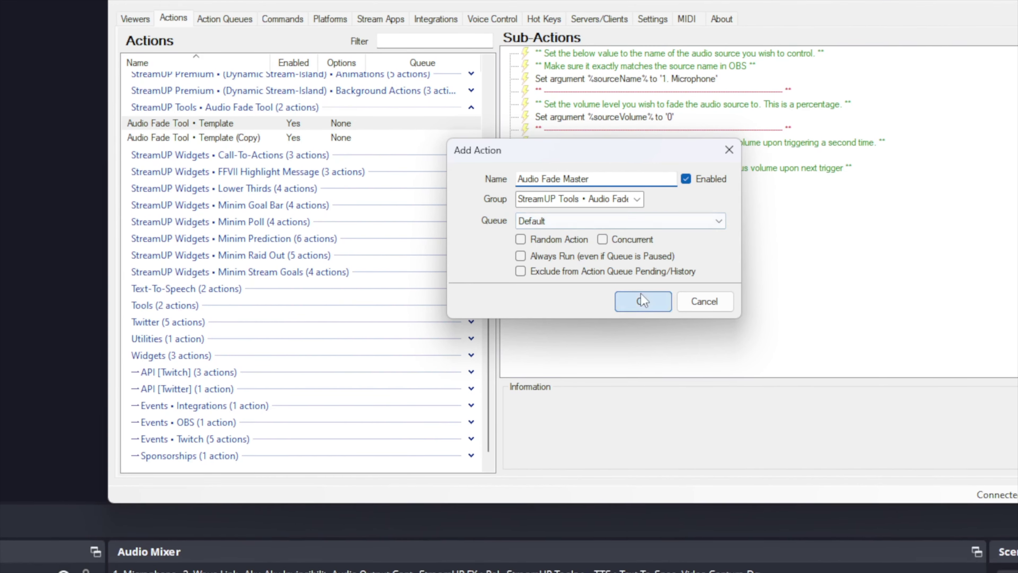
click(642, 397)
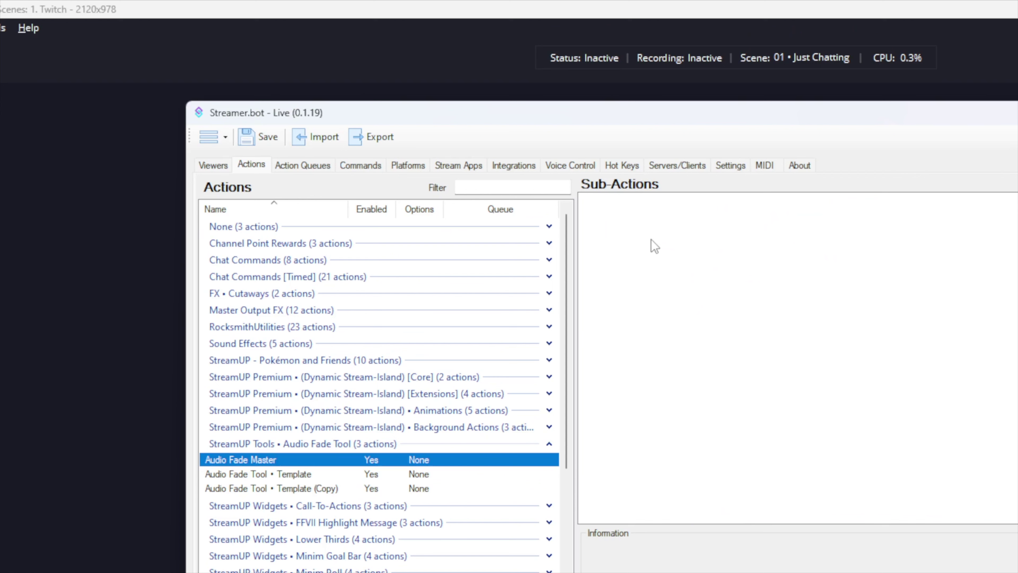
Add a Run Action sub-action for Audio Fade Tool • Template with Run Action Immediately unticked
right_click(642, 80)
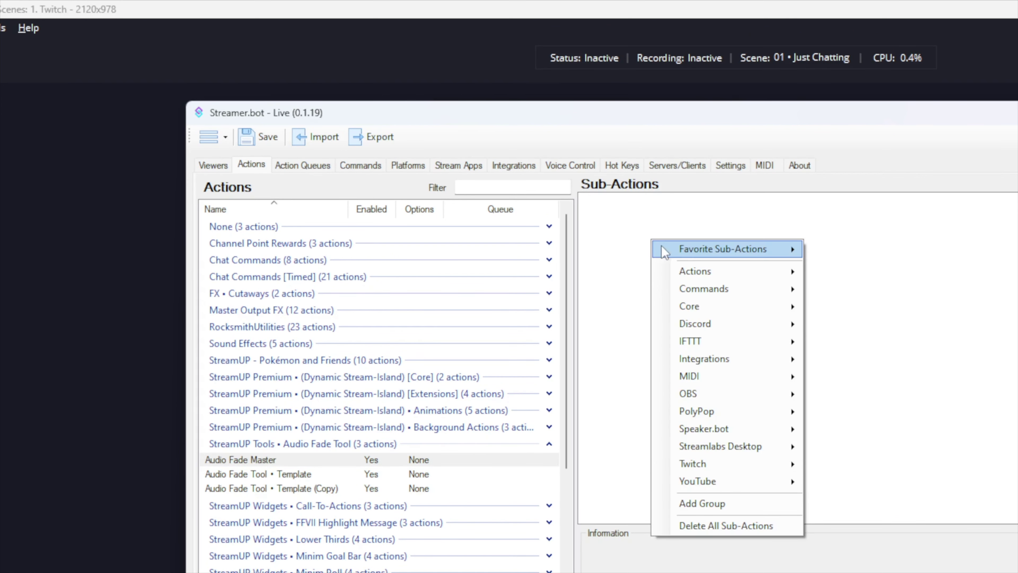
mouse_move(711, 272)
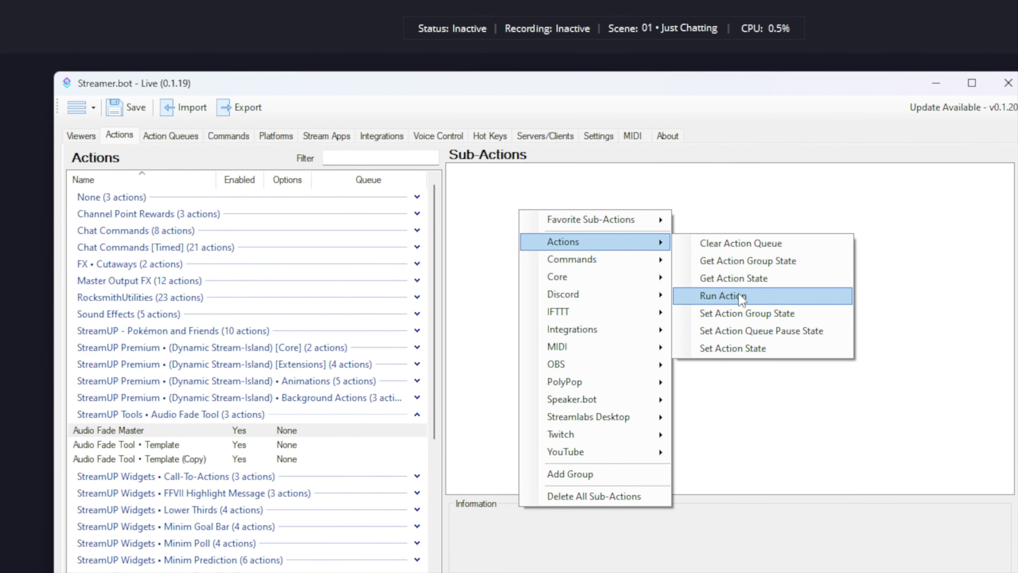
click(868, 325)
click(557, 286)
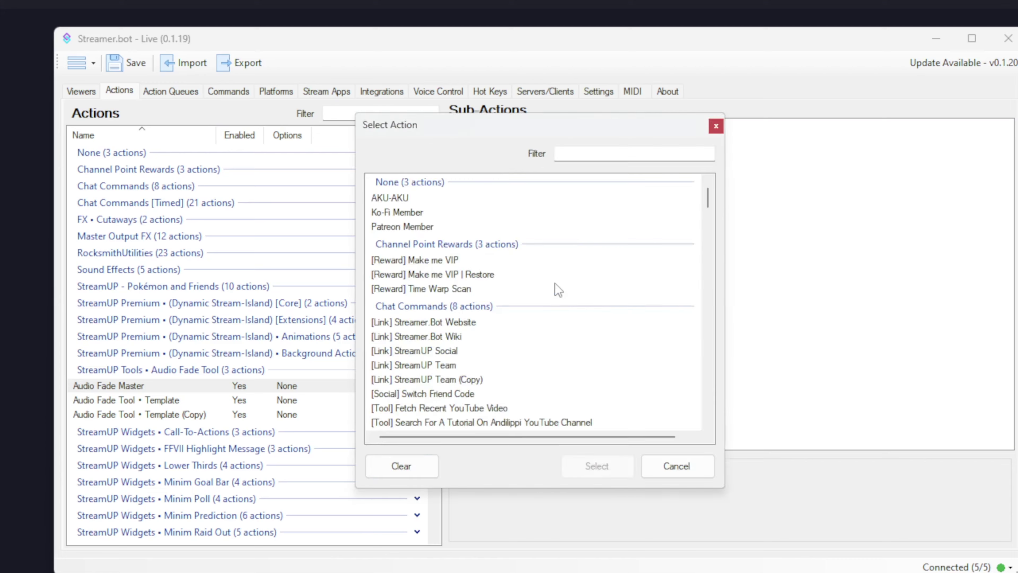
scroll(503, 332, down, 5)
scroll(503, 293, down, 20)
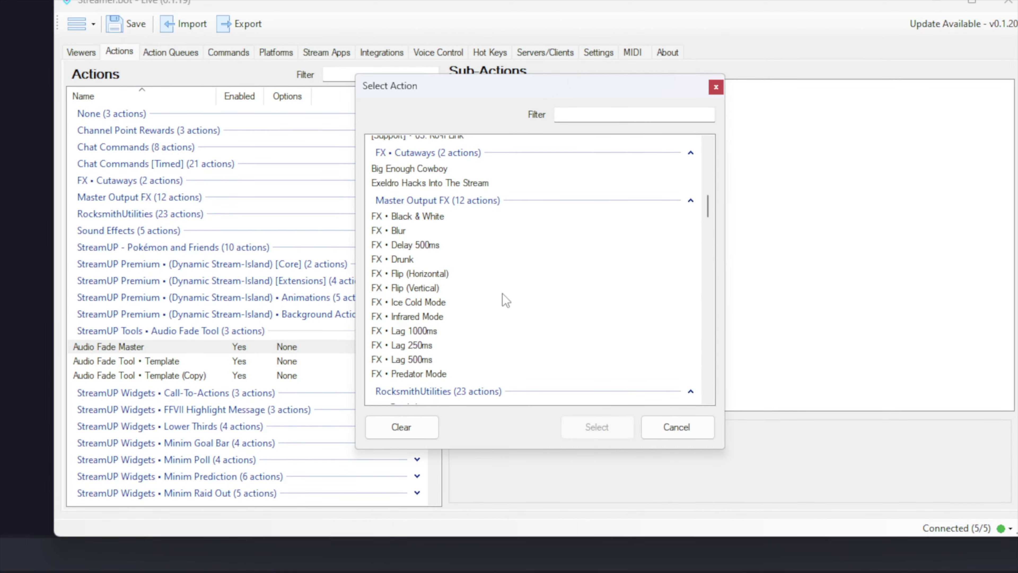
scroll(513, 295, down, 7)
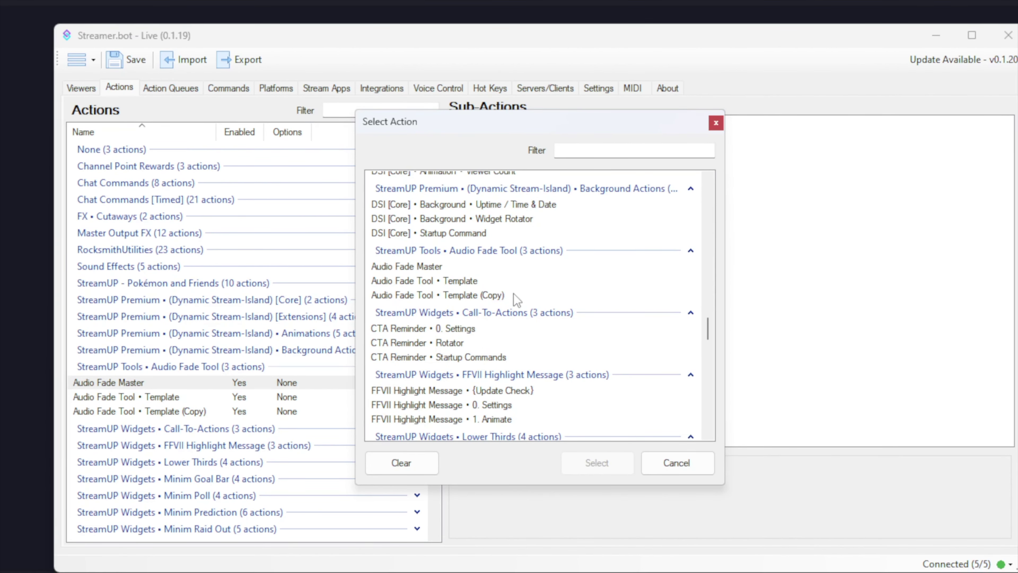
click(444, 280)
click(597, 353)
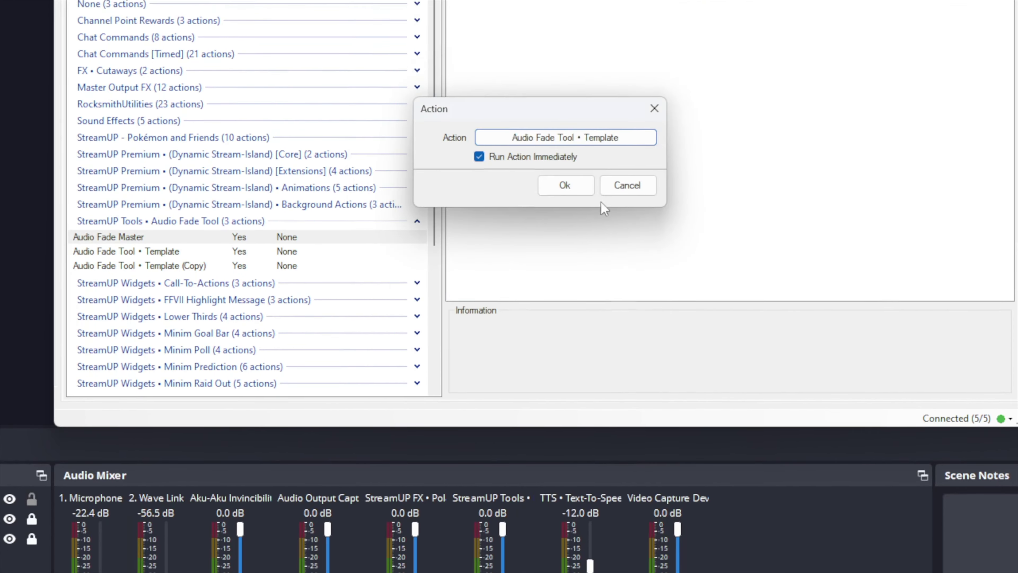
click(480, 291)
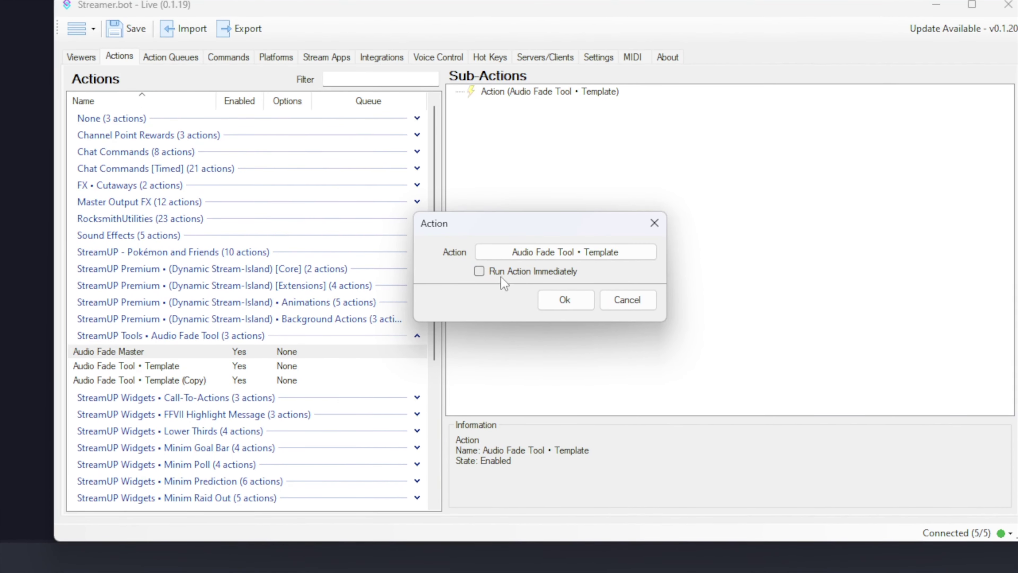
click(566, 321)
Add a second Run Action sub-action running Audio Fade Tool • Template (Copy)
right_click(541, 156)
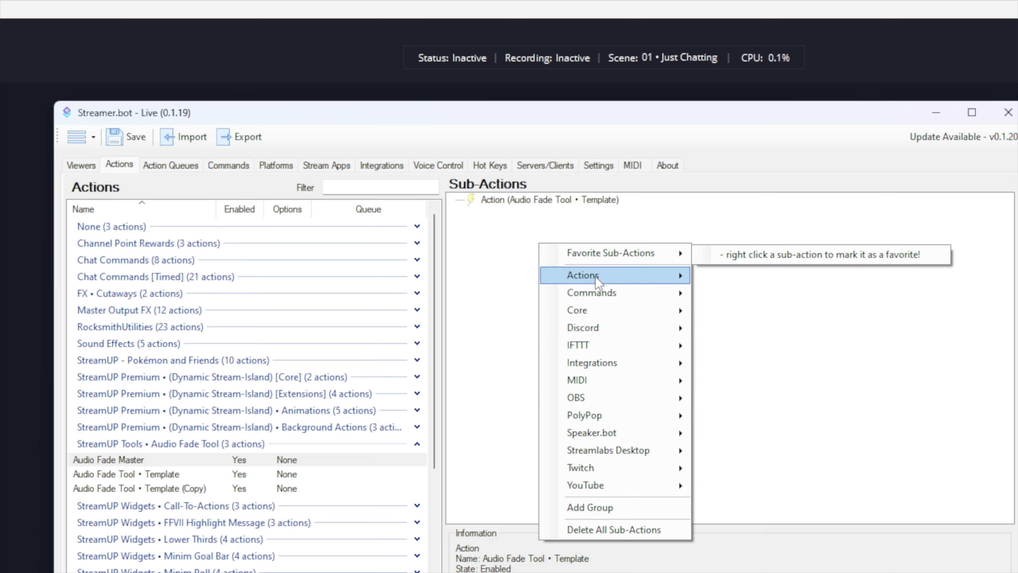
mouse_move(579, 257)
click(766, 294)
click(527, 272)
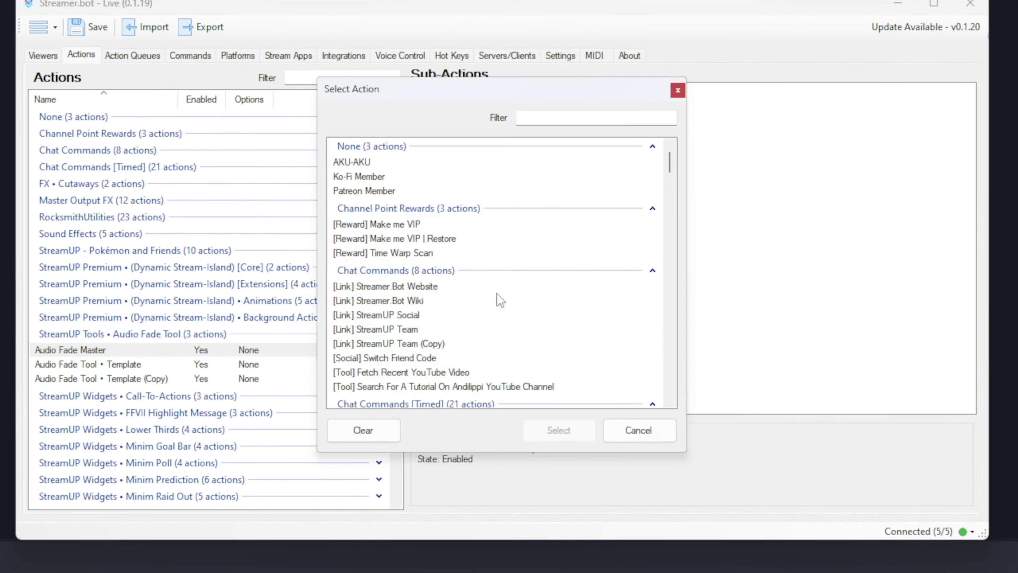
scroll(499, 297, down, 15)
scroll(498, 296, down, 9)
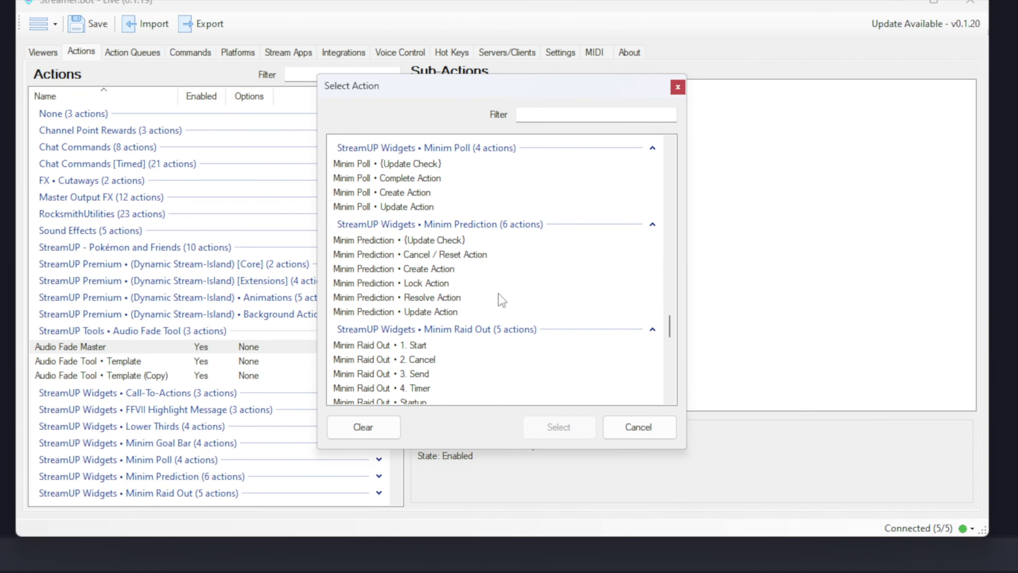
scroll(498, 292, up, 10)
click(399, 307)
click(561, 475)
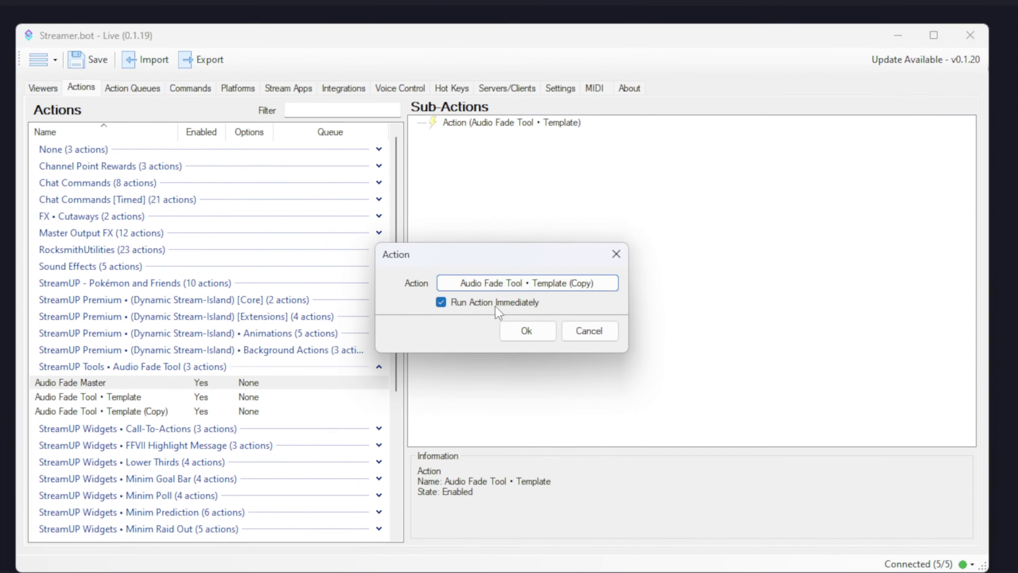
click(519, 355)
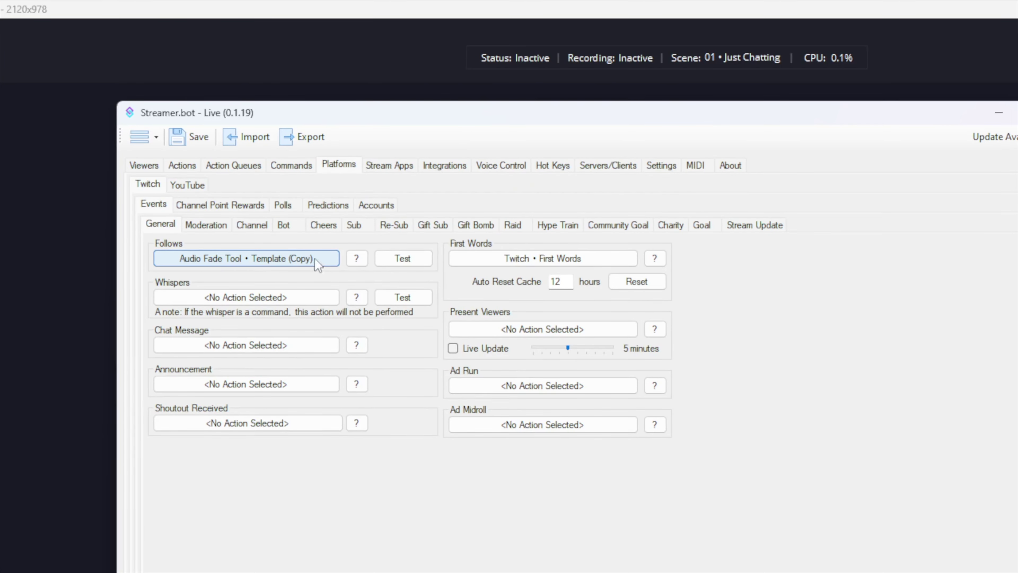
Pick Audio Fade Master as the action the Follows event runs
click(318, 264)
click(469, 468)
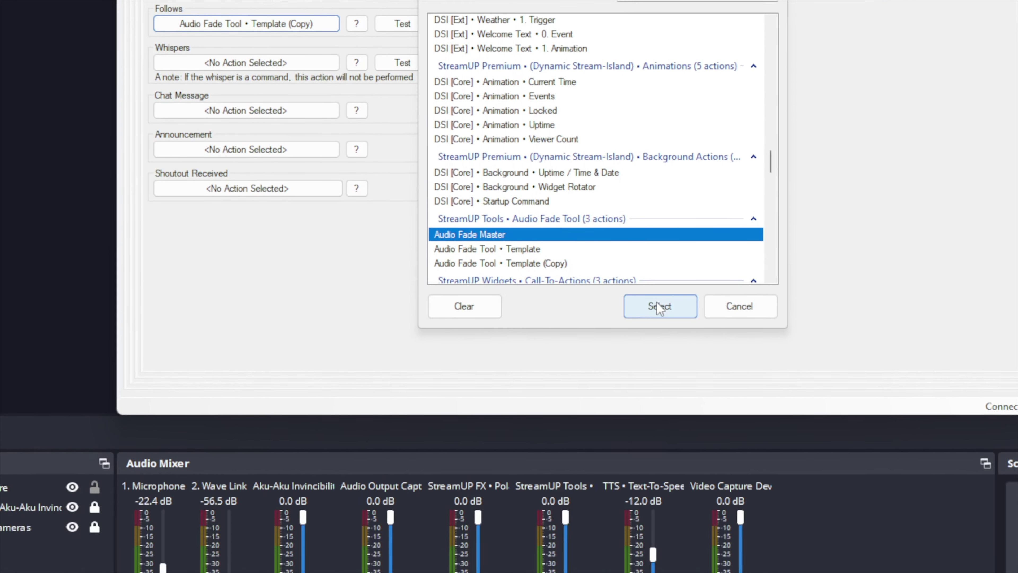
click(660, 306)
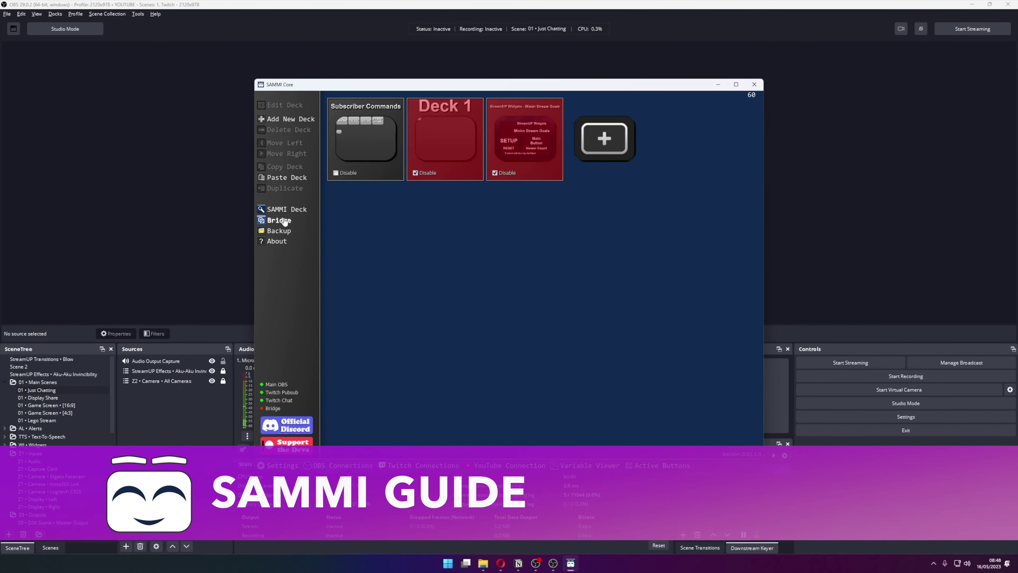
Install the Audio Fade Tool .sef extension from 2 - BOT INSTALL\SAMMI and open its new deck
click(284, 219)
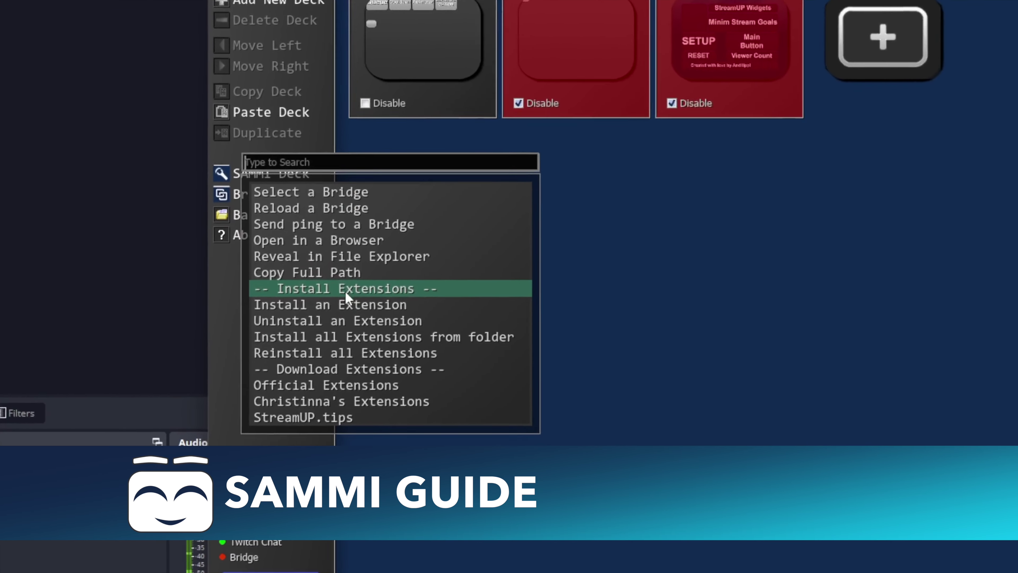
click(326, 277)
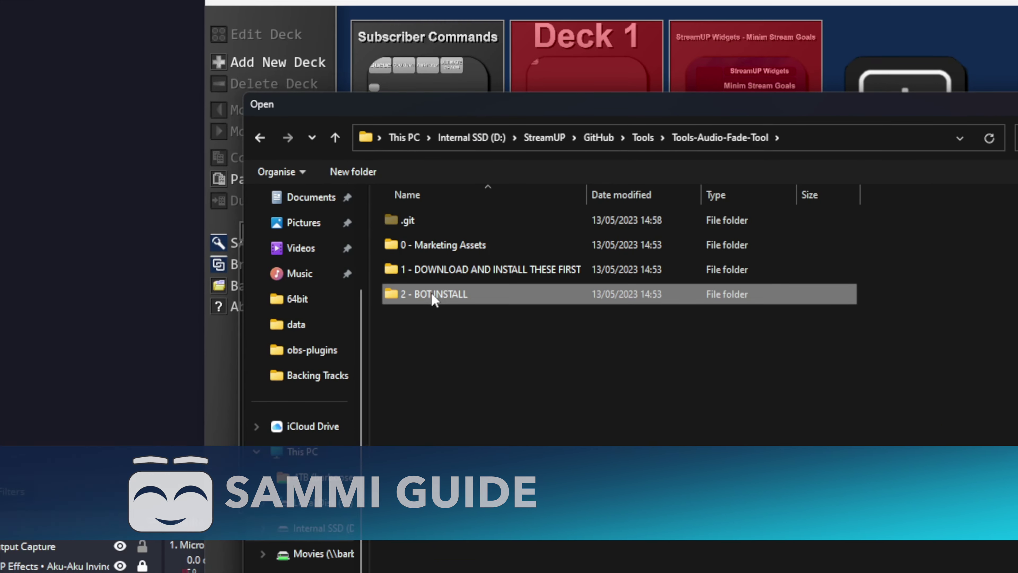
double_click(431, 295)
double_click(416, 245)
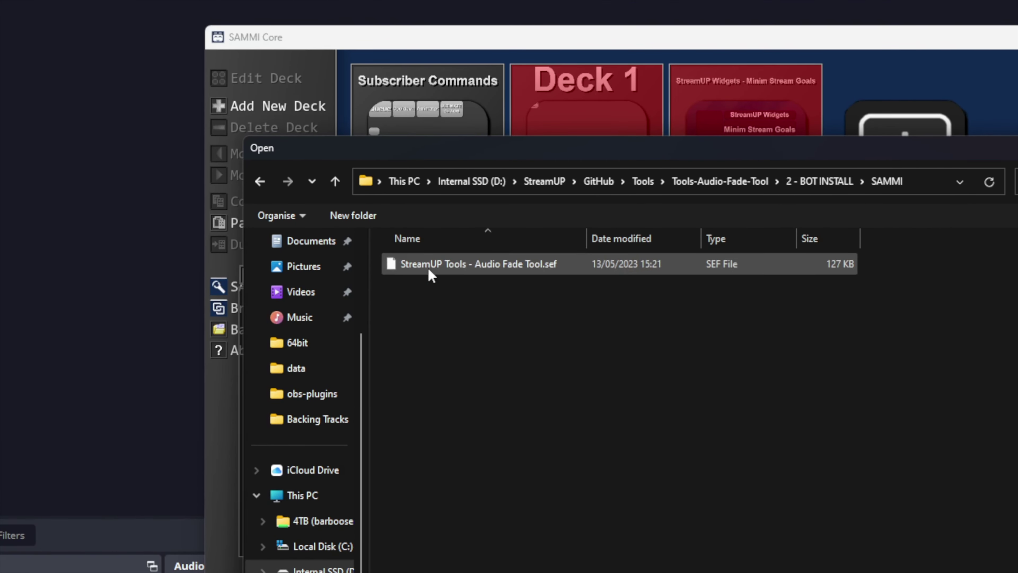
click(433, 245)
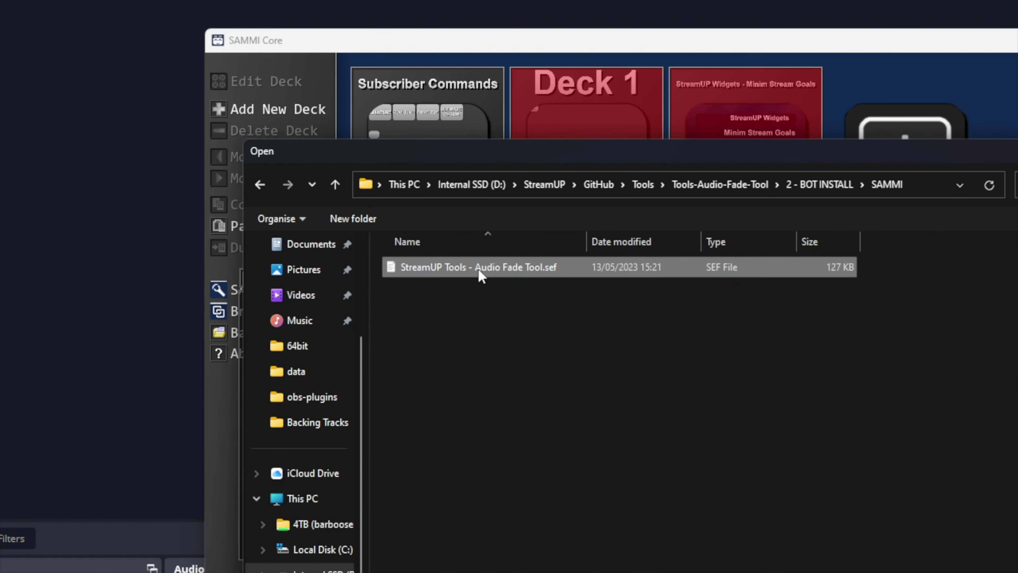
double_click(479, 271)
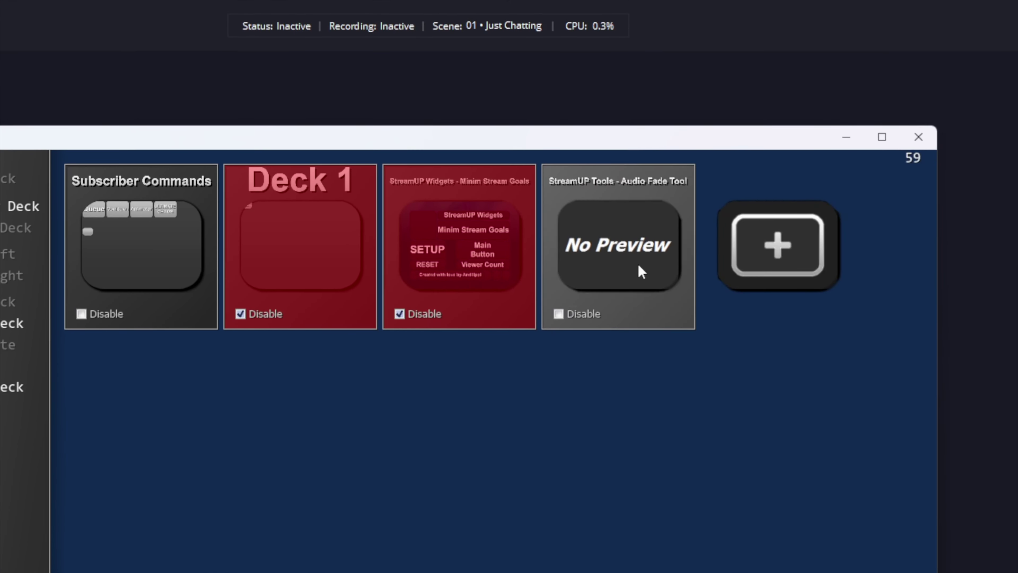
double_click(917, 170)
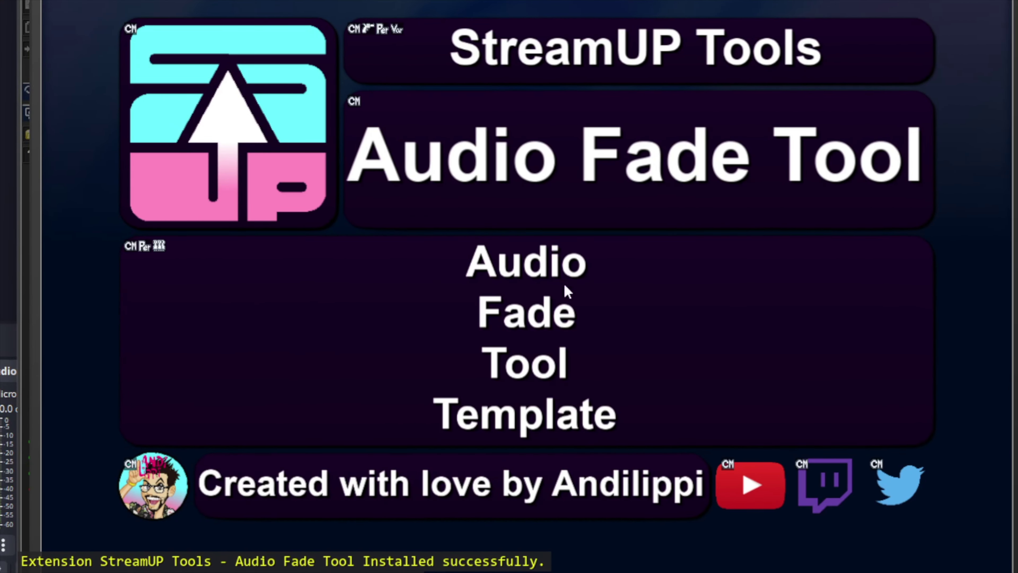
Open the Template button's commands, revealing the sourceName variable set to 'test2'
double_click(620, 290)
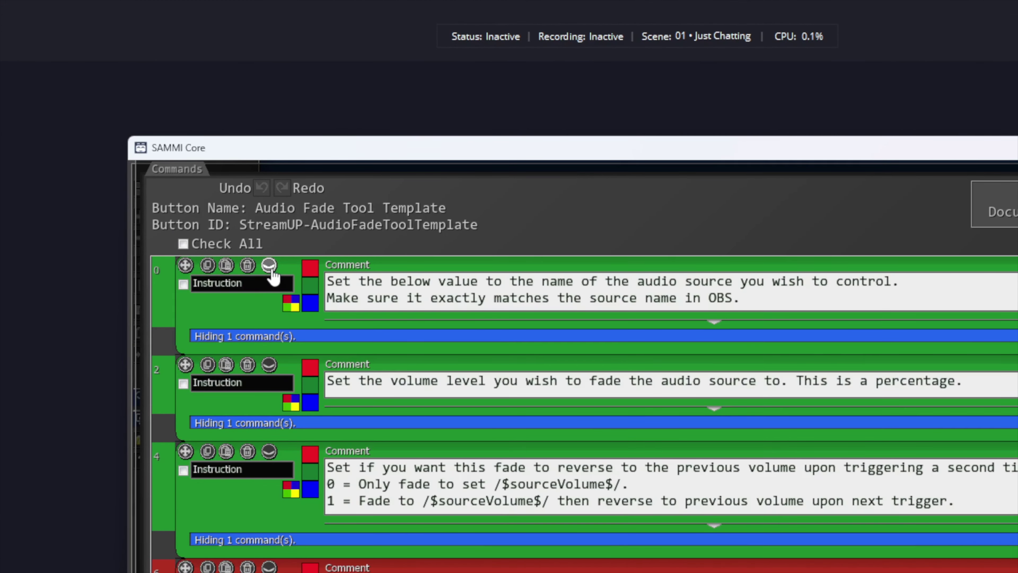
click(270, 266)
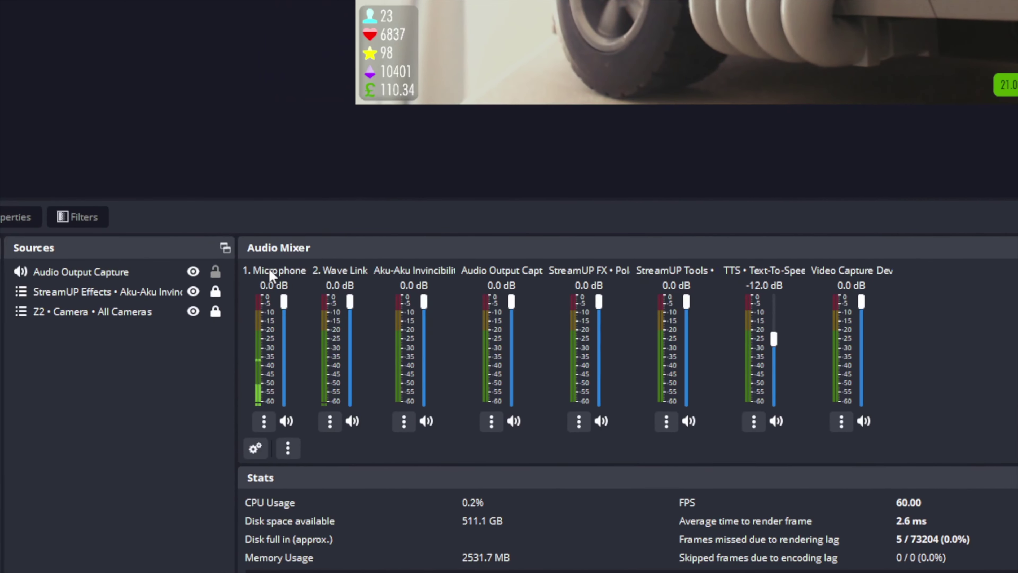
right_click(216, 304)
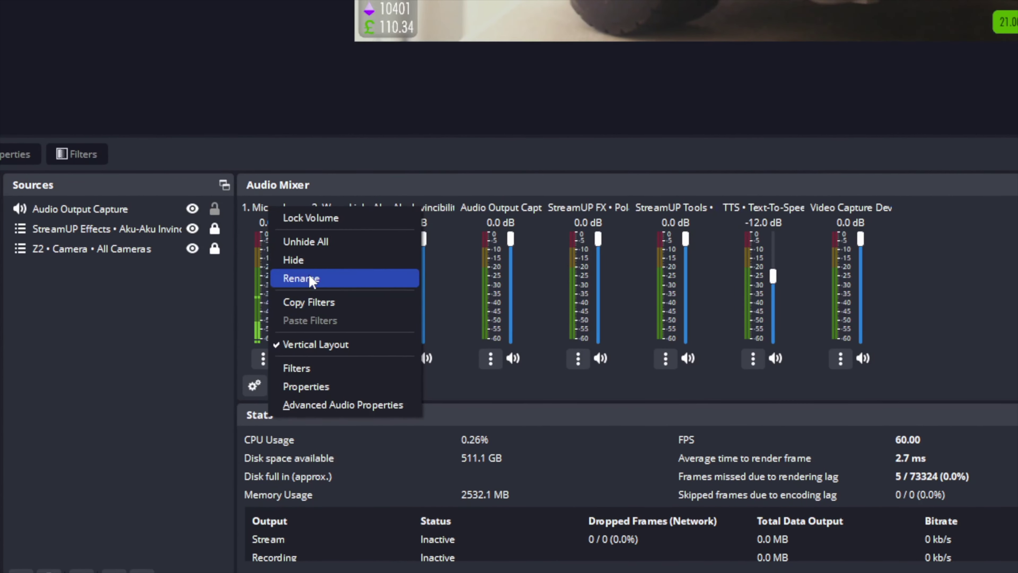
Copy the exact OBS microphone source name '1. Microphone' from its Rename box without renaming
click(312, 257)
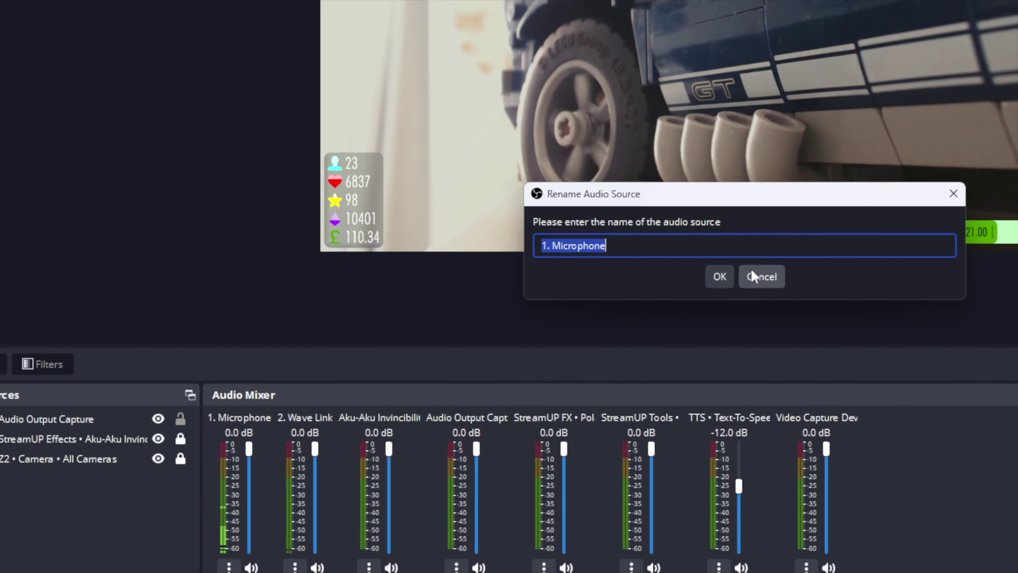
click(795, 199)
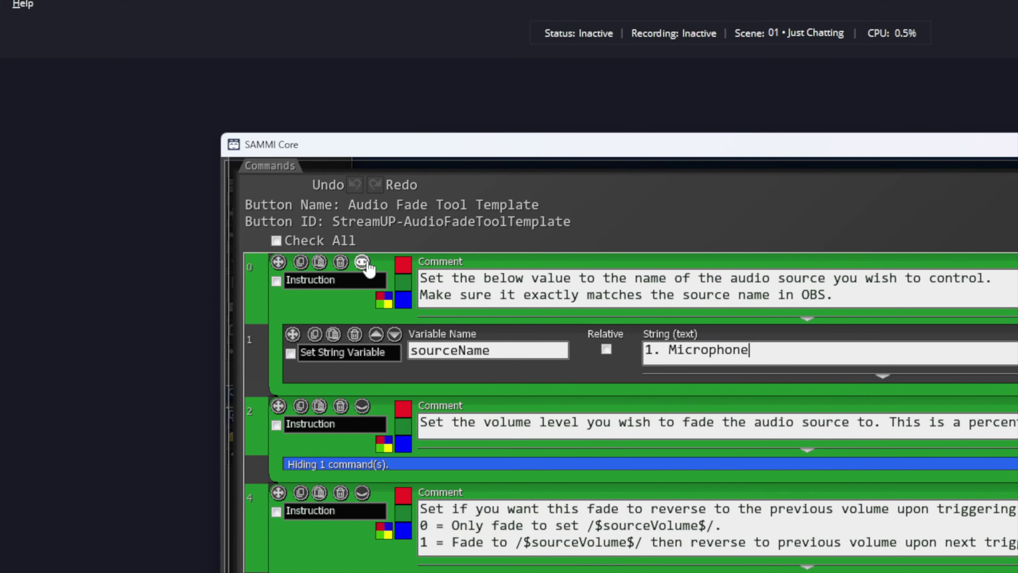
Check the sourceName, sourceVolume 0 and fade reverse variables, then save and close the commands
click(362, 262)
click(362, 406)
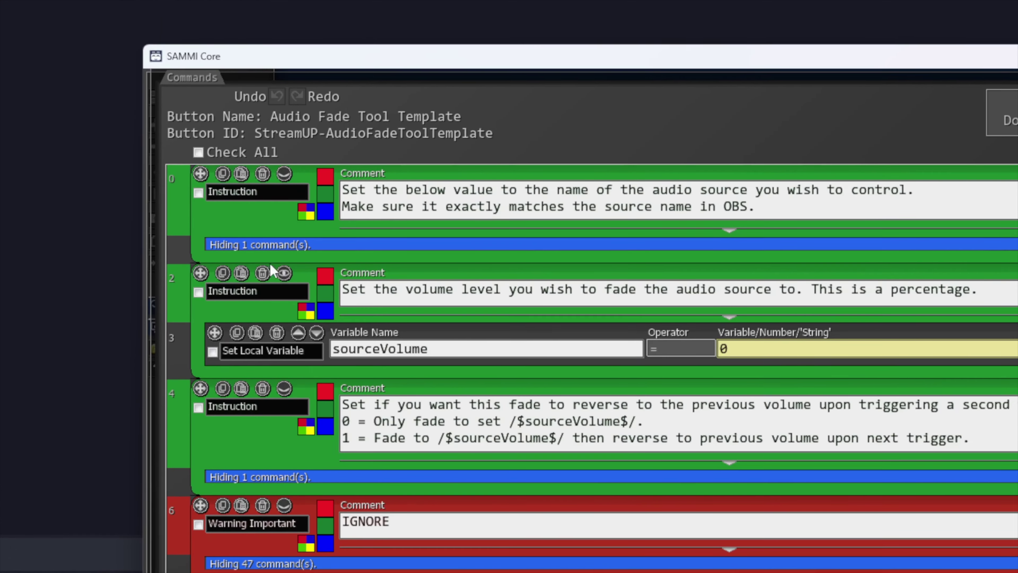
click(289, 266)
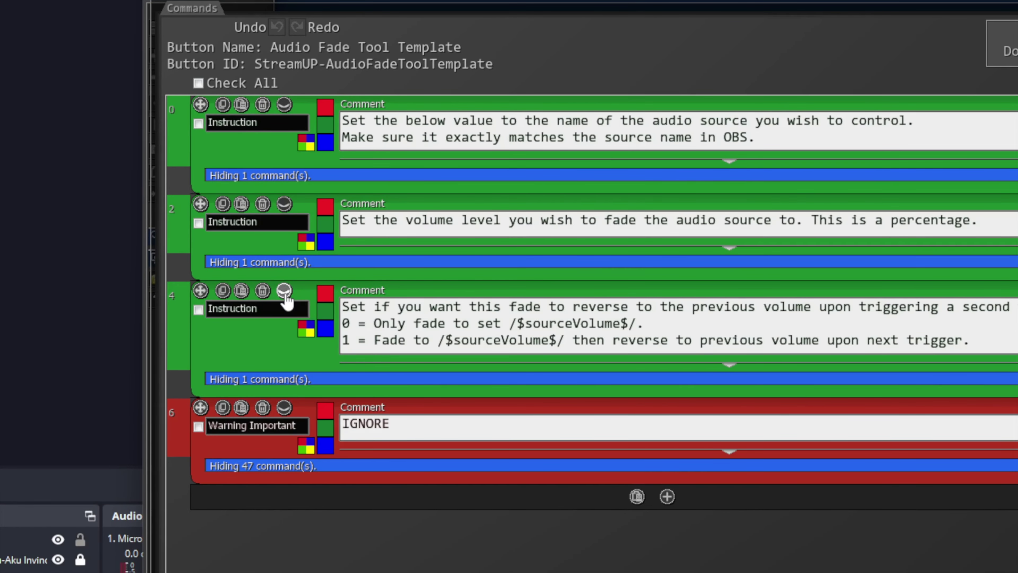
click(284, 307)
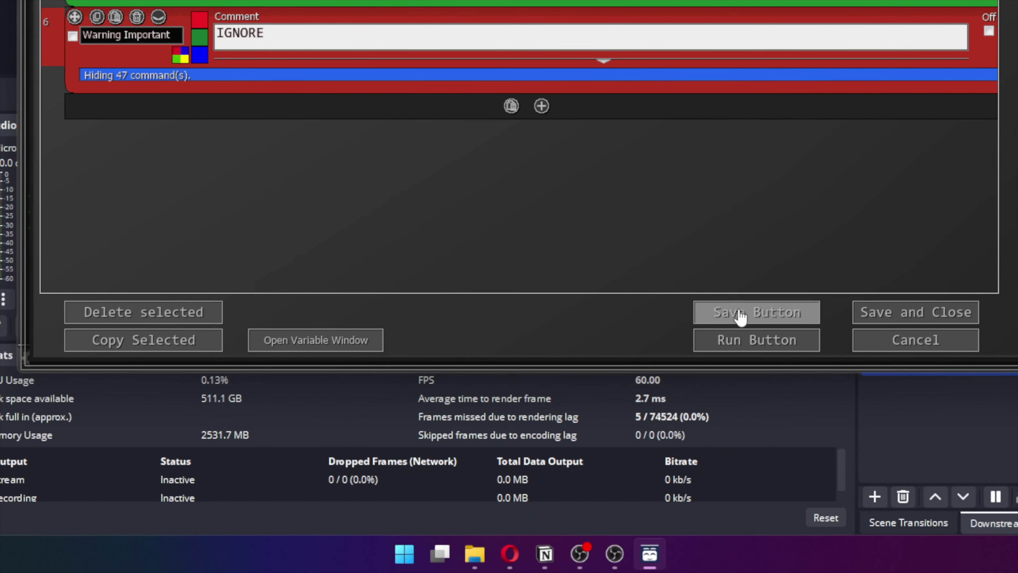
click(897, 314)
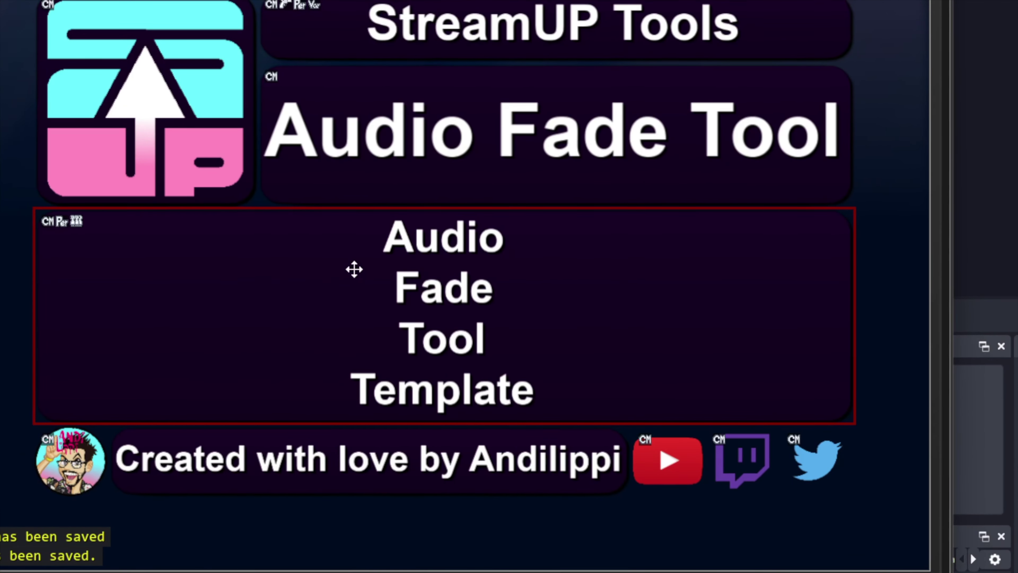
Test-run the template button's fade on the Microphone, leaving it at -11.1 dB, and save
right_click(354, 268)
click(357, 305)
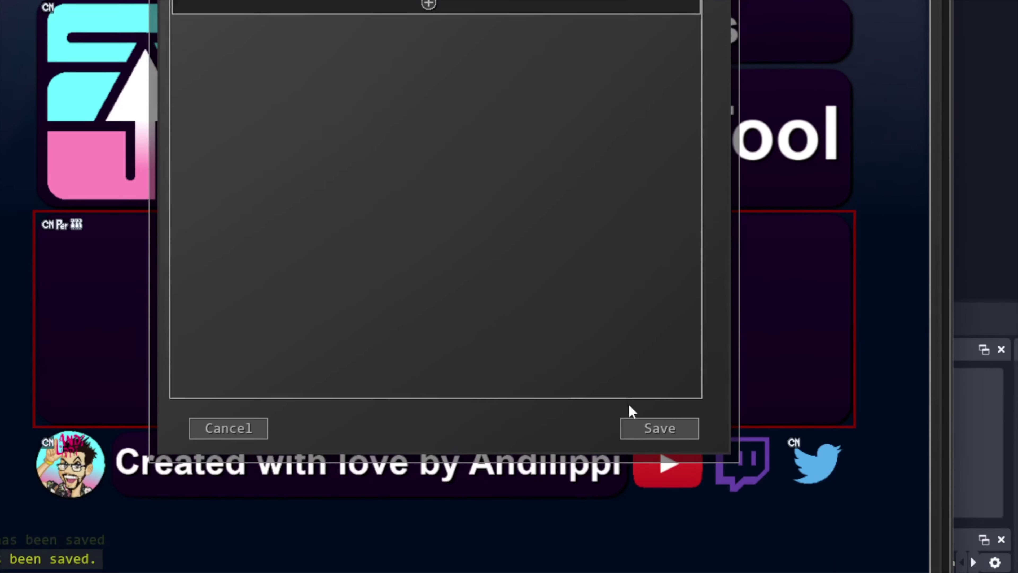
click(651, 426)
right_click(387, 233)
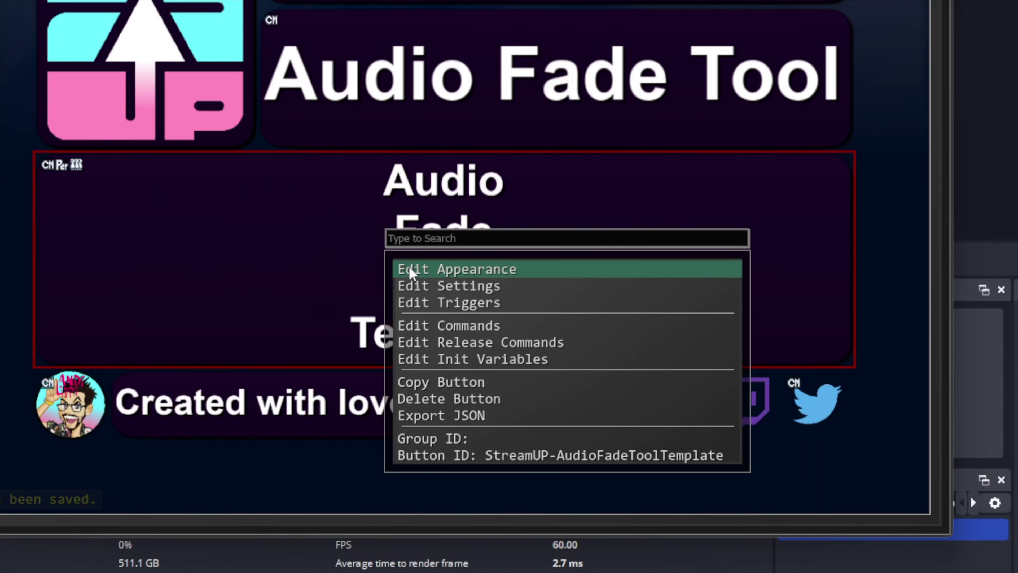
click(449, 326)
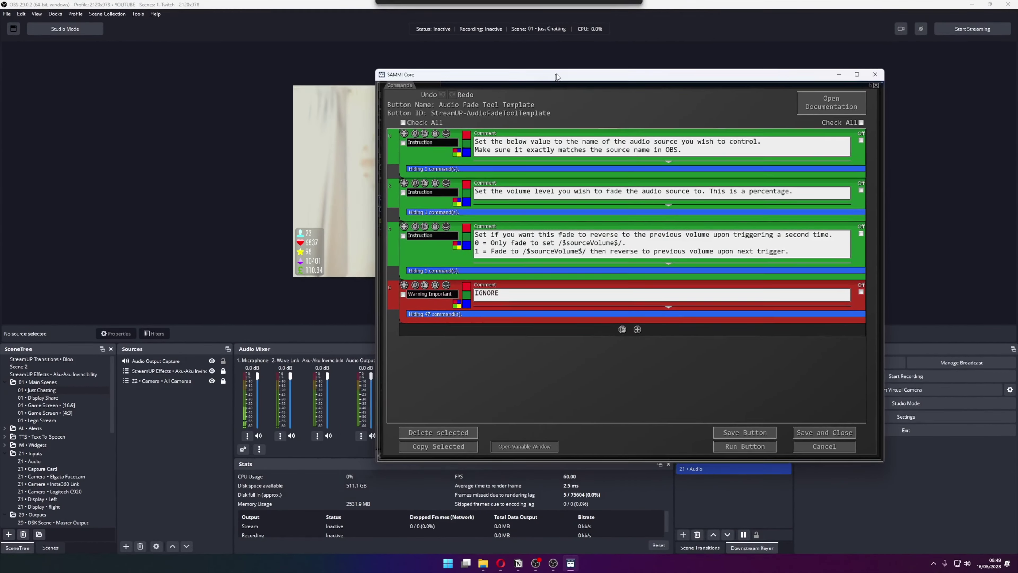
drag(557, 76, 586, 63)
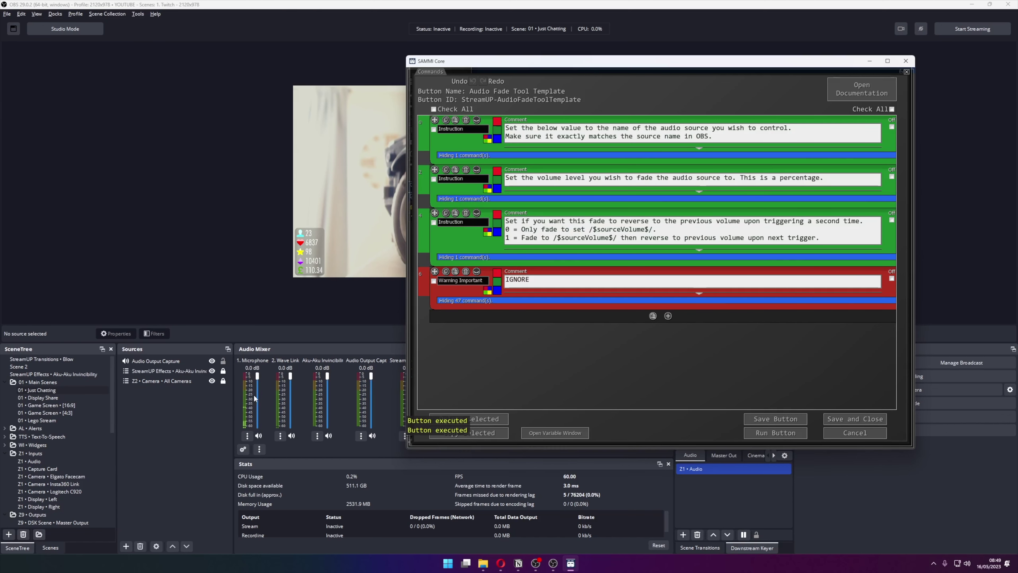
drag(257, 374, 258, 391)
click(851, 420)
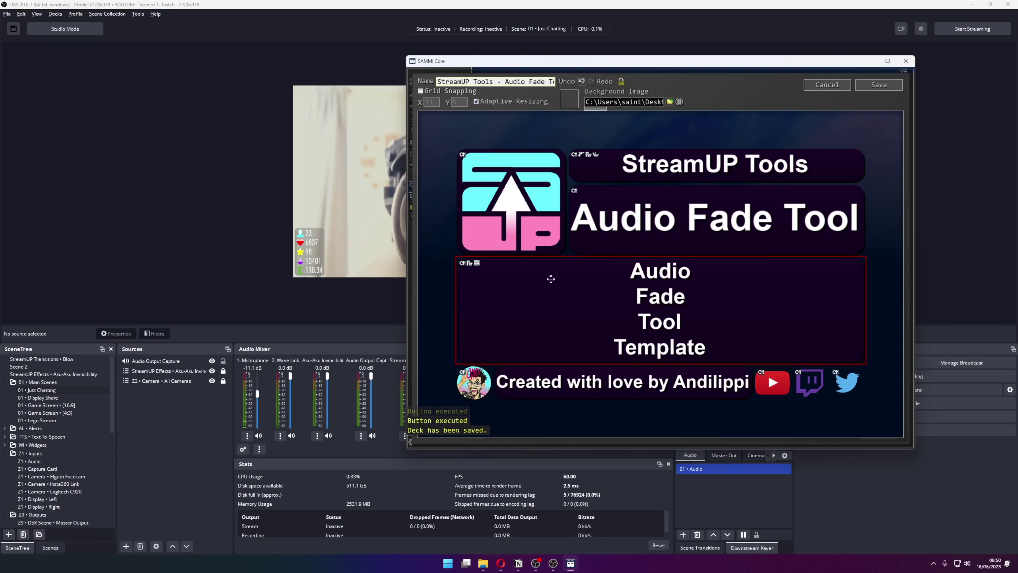
Paste the Template button into Deck 2, shrink it to one grid cell, and duplicate it
right_click(512, 283)
click(530, 342)
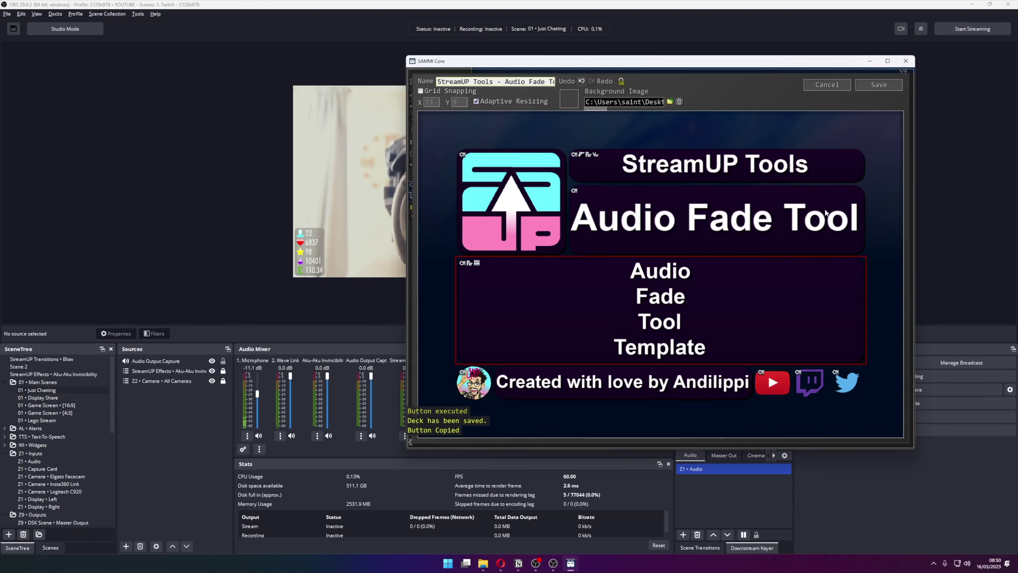
click(873, 86)
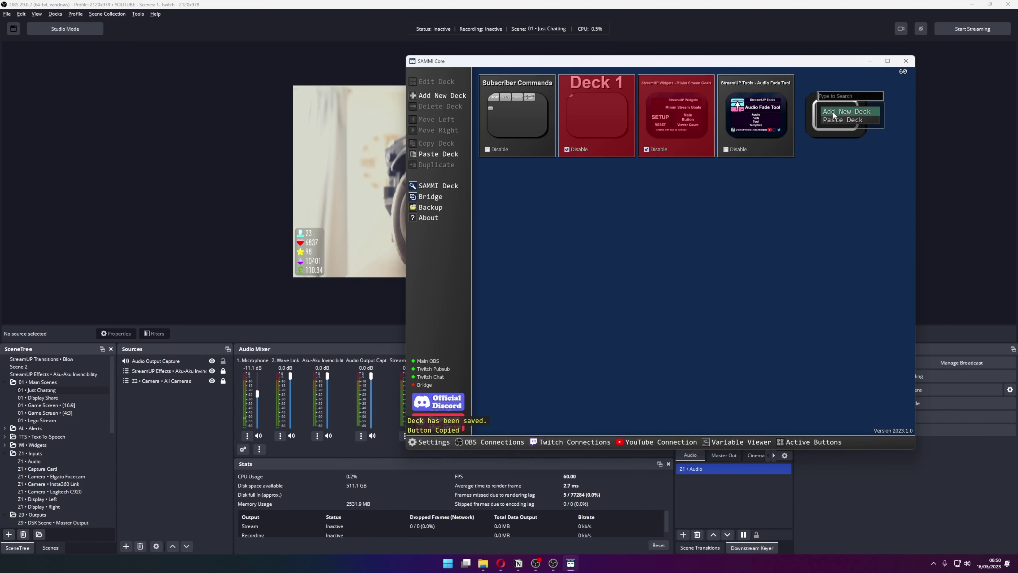
double_click(834, 128)
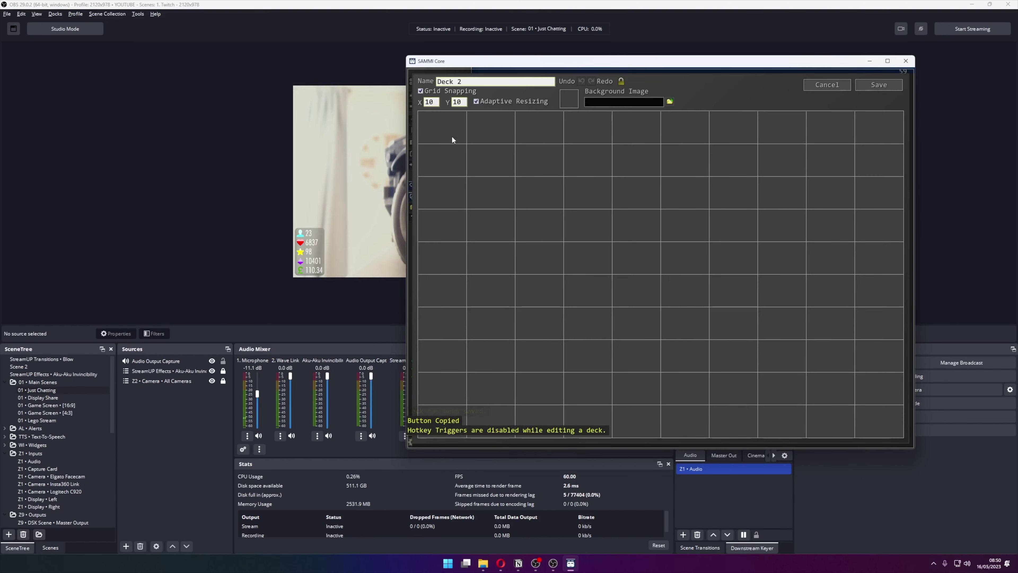
click(470, 145)
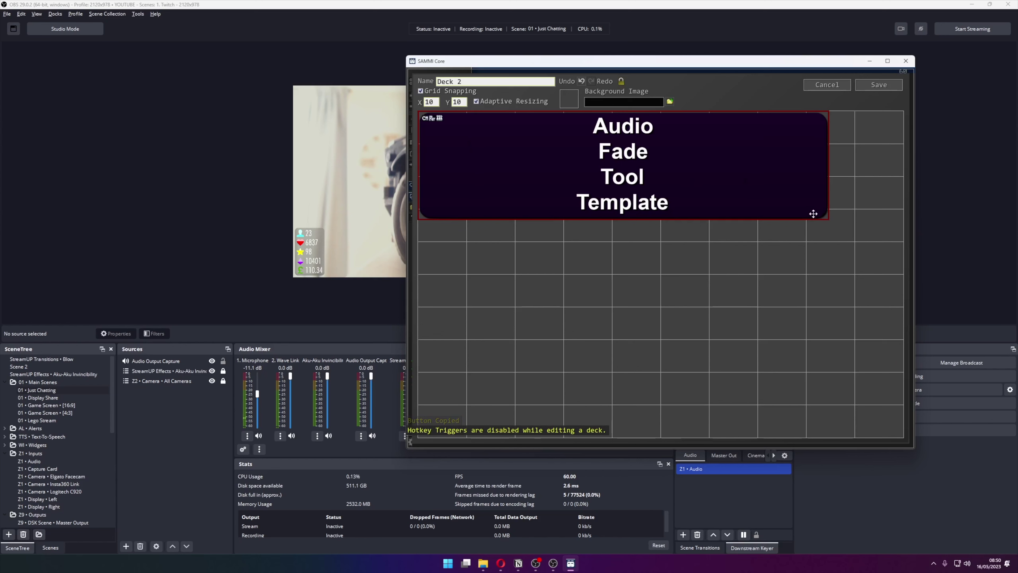
drag(826, 219, 481, 163)
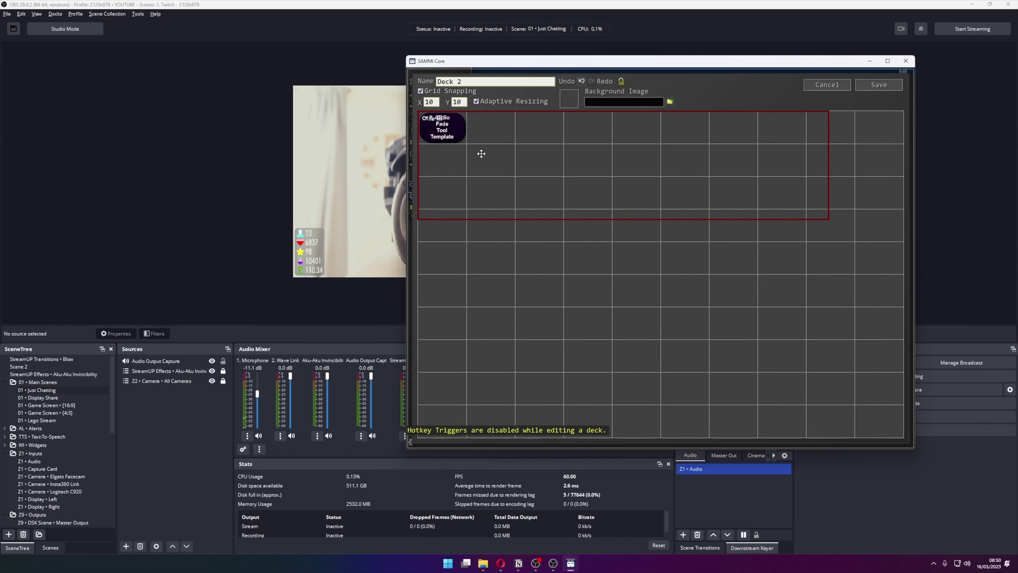
right_click(443, 134)
click(459, 189)
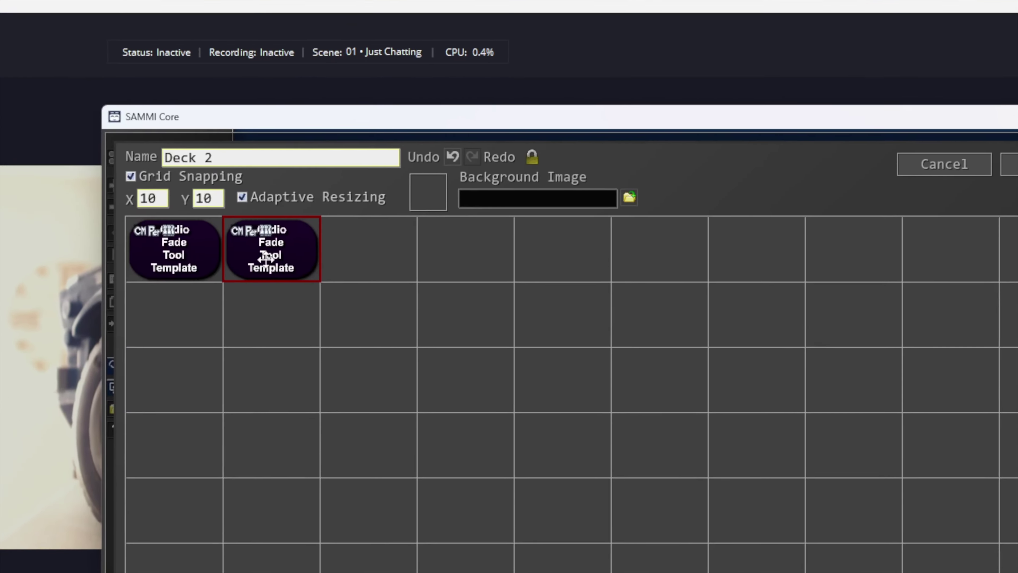
Open the second button's commands, check the OBS Wave Link source name, and reveal sourceName
double_click(490, 128)
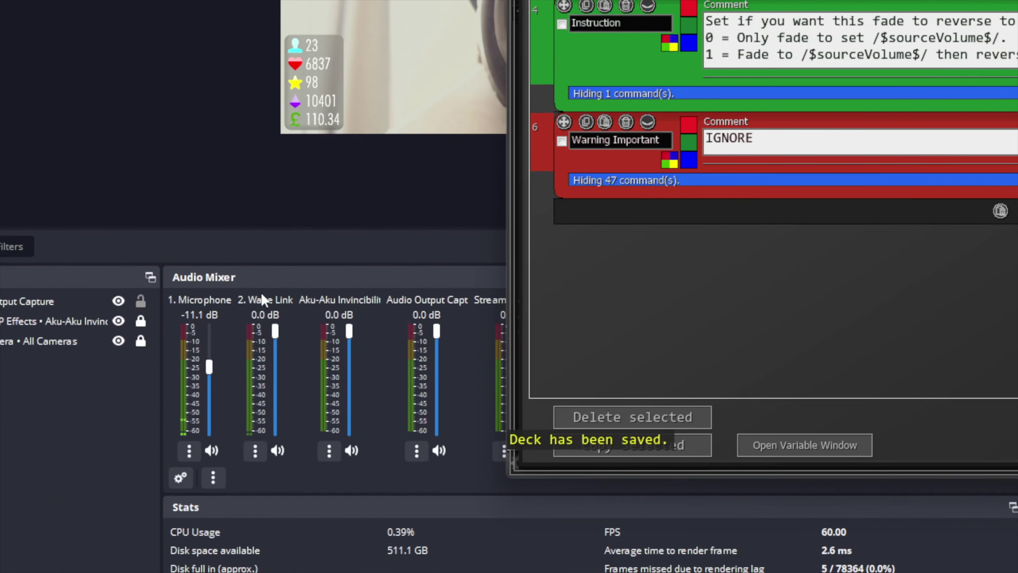
right_click(262, 295)
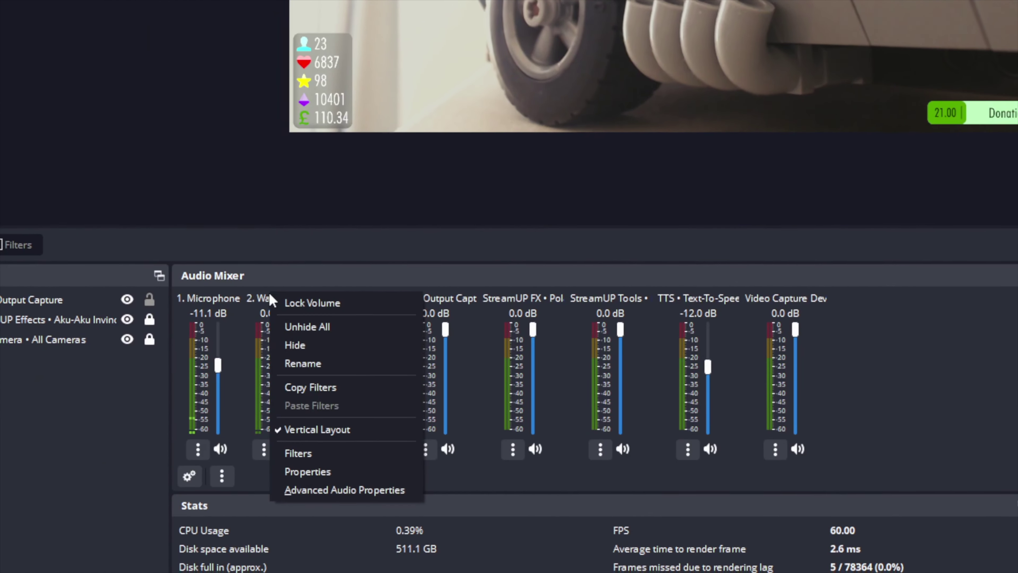
click(292, 367)
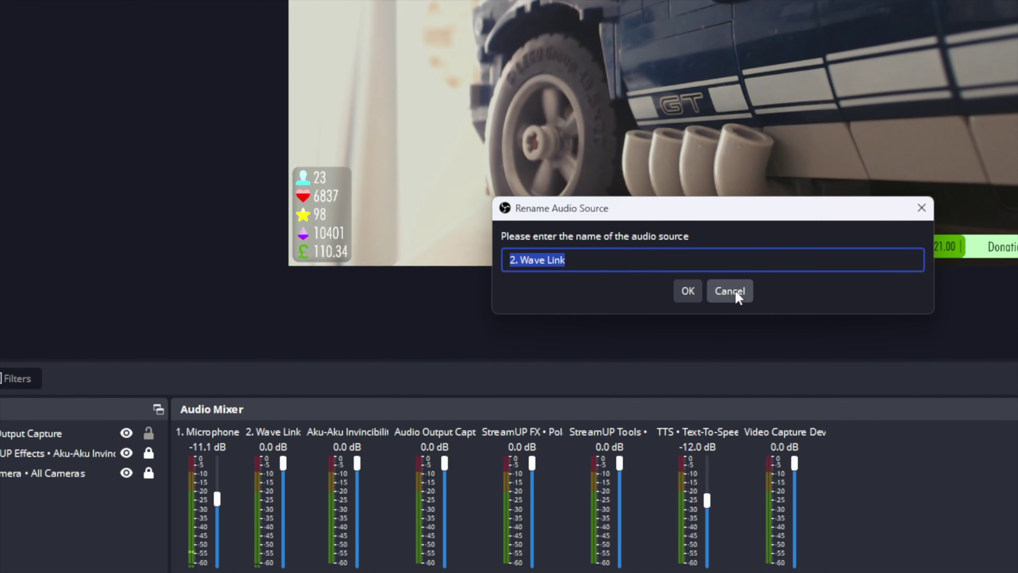
click(730, 292)
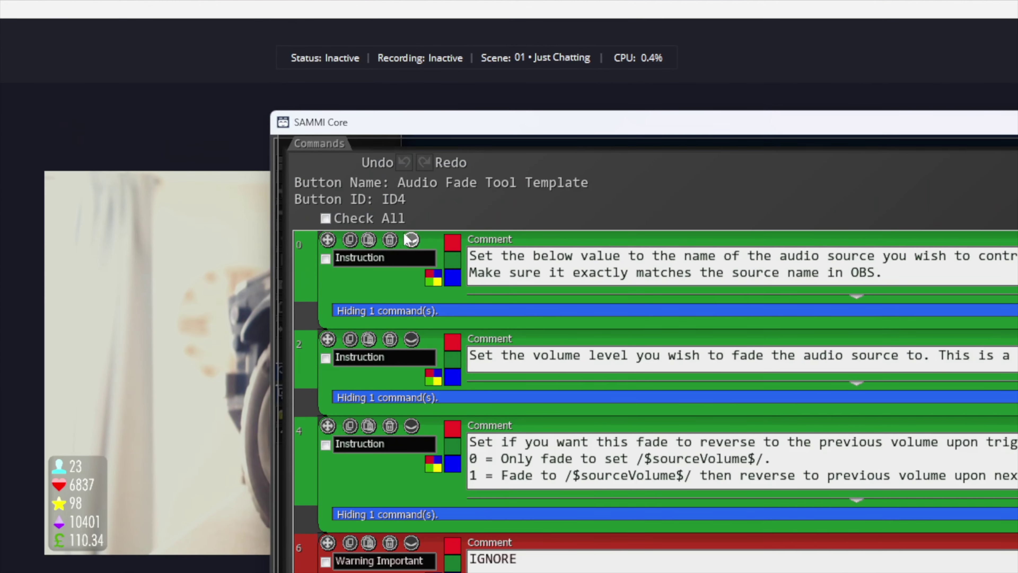
click(411, 239)
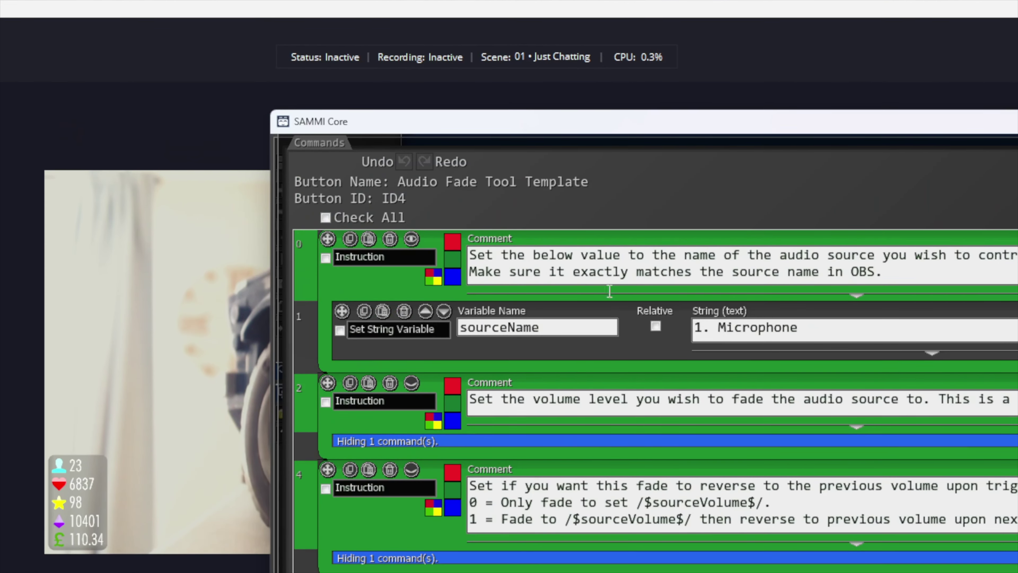
Set the second button's sourceName to '2. Wave Link' and its sourceVolume to 40
click(797, 331)
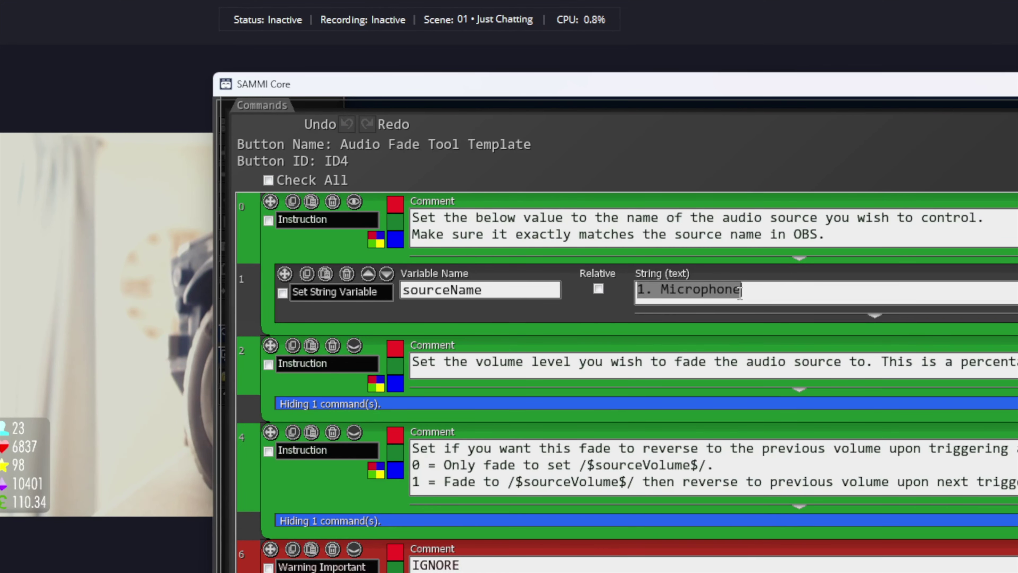
key(ctrl+v)
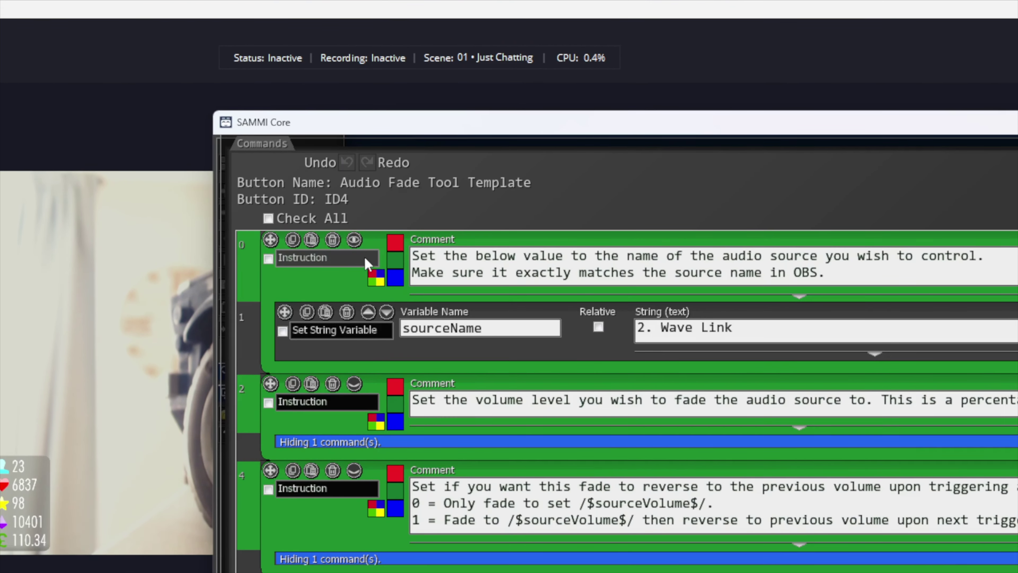
click(354, 239)
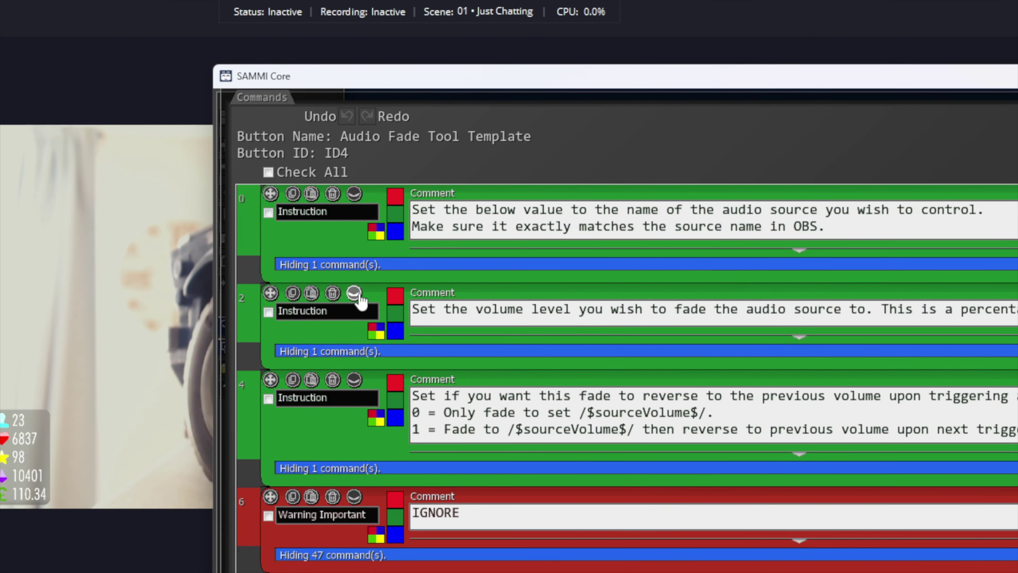
click(354, 339)
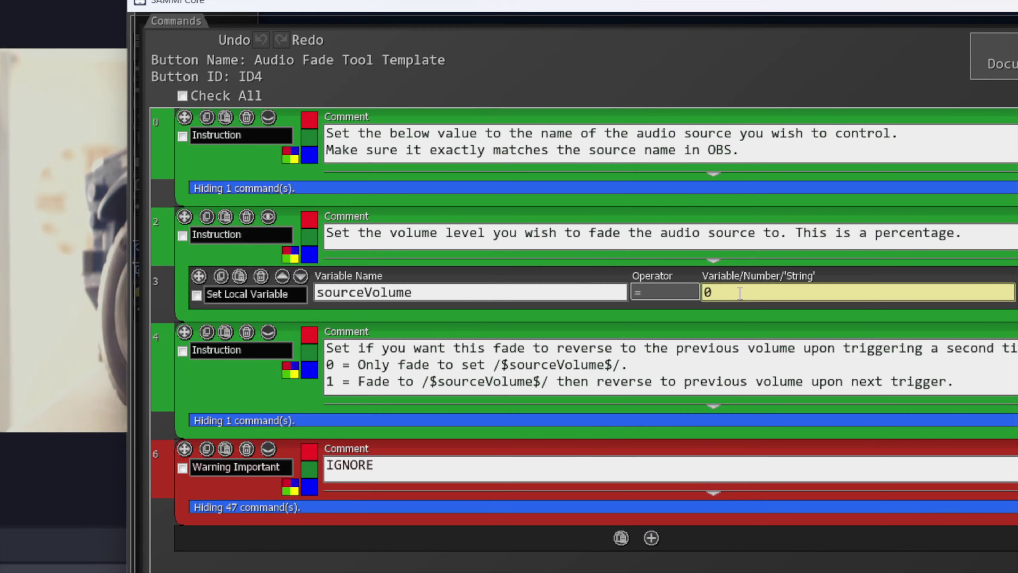
text(4)
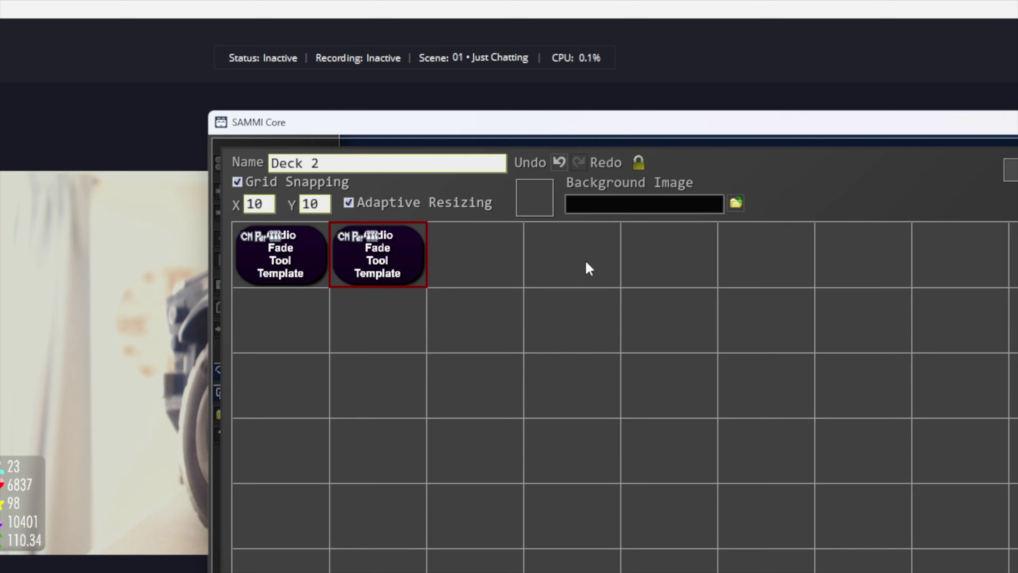
Paste a new button beside the fade buttons and add a Trigger Button command to it
click(559, 265)
right_click(561, 254)
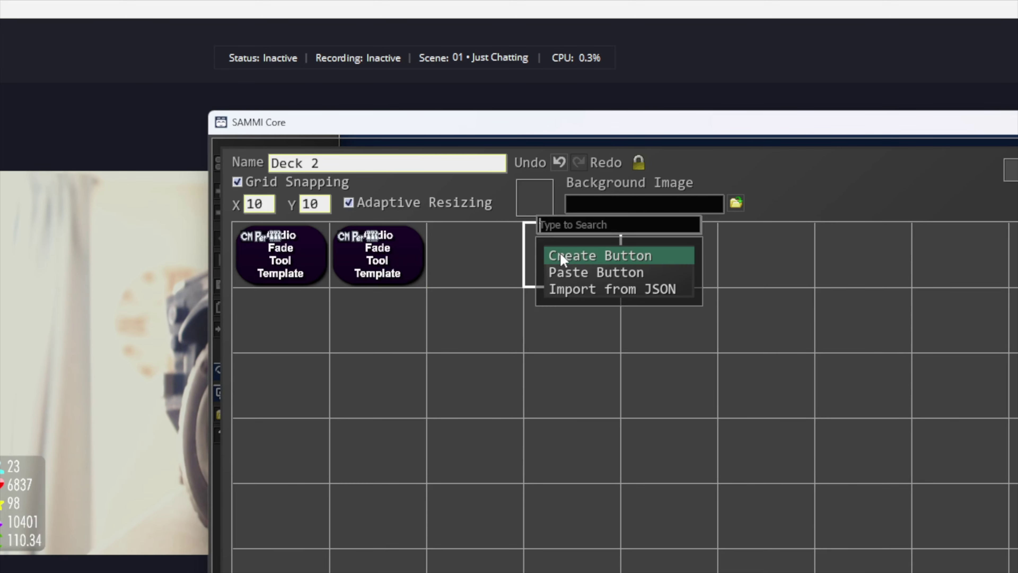
click(584, 271)
double_click(586, 263)
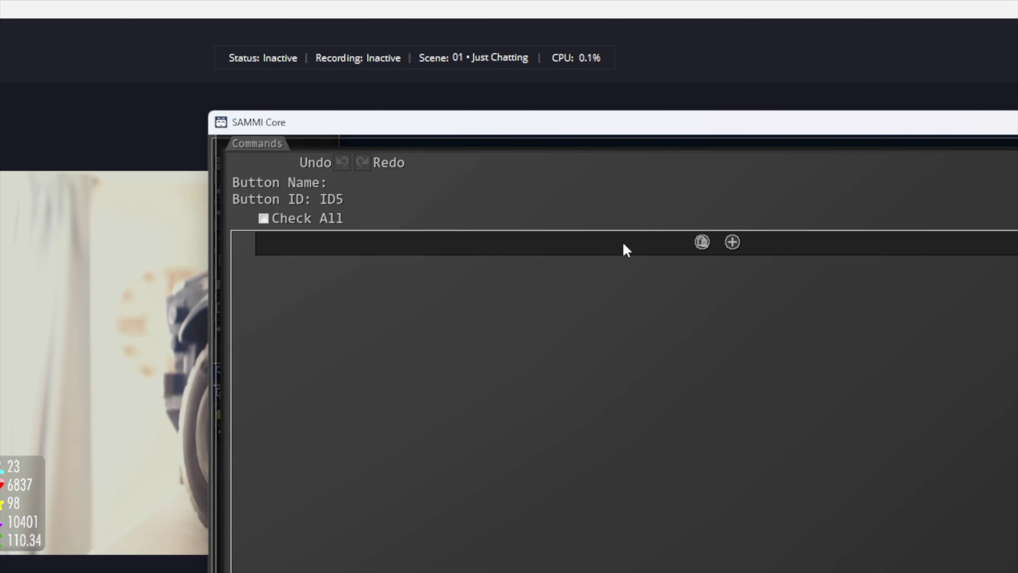
click(732, 242)
text(trigger)
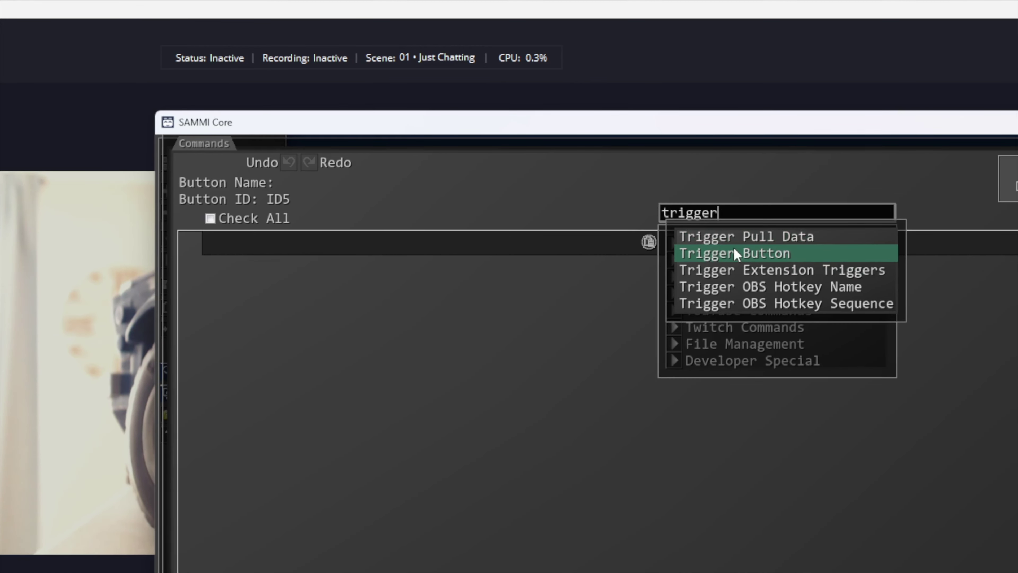
click(746, 252)
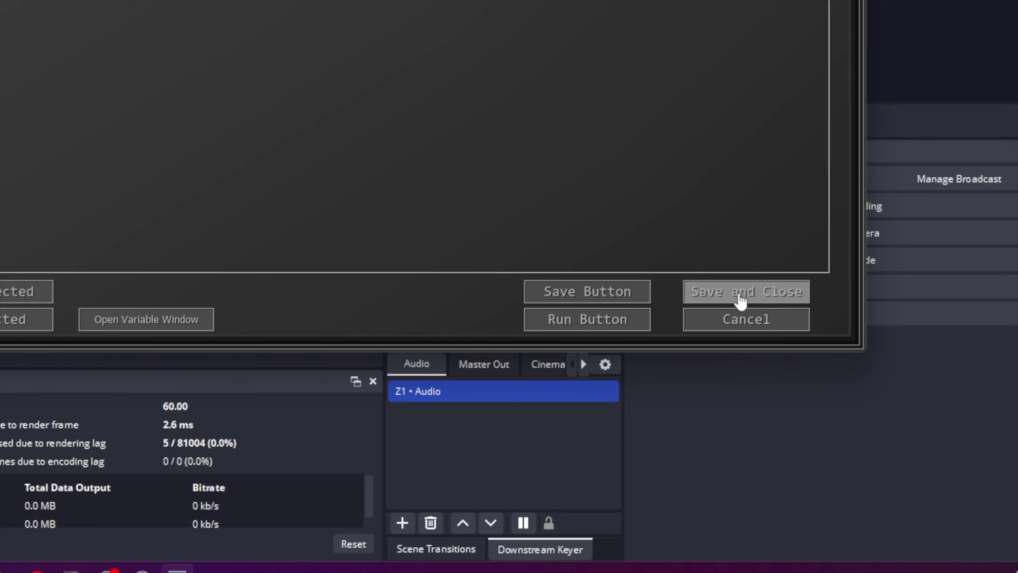
click(751, 317)
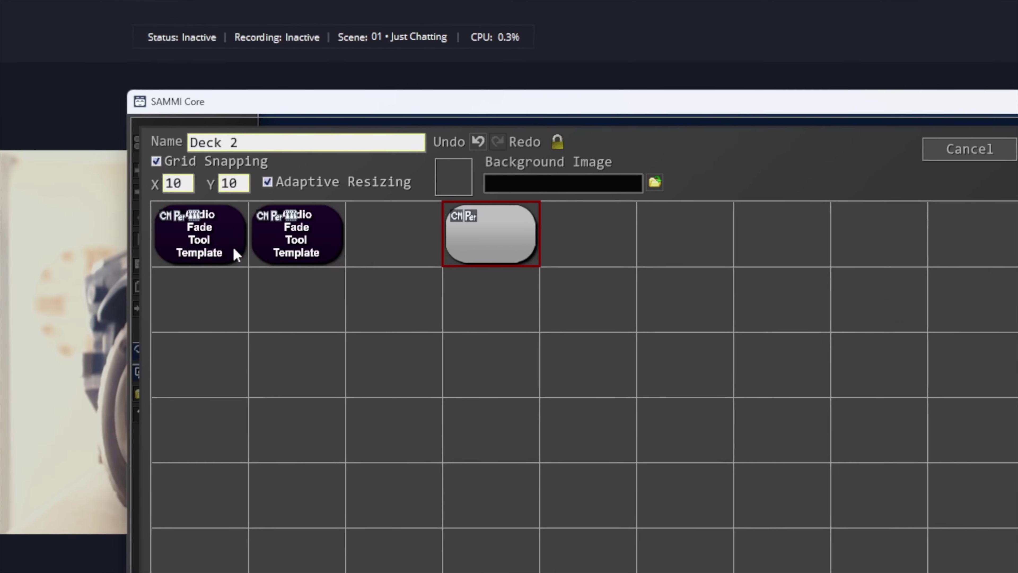
Point the new button's Trigger Button command at the first fade button, ID3
right_click(237, 256)
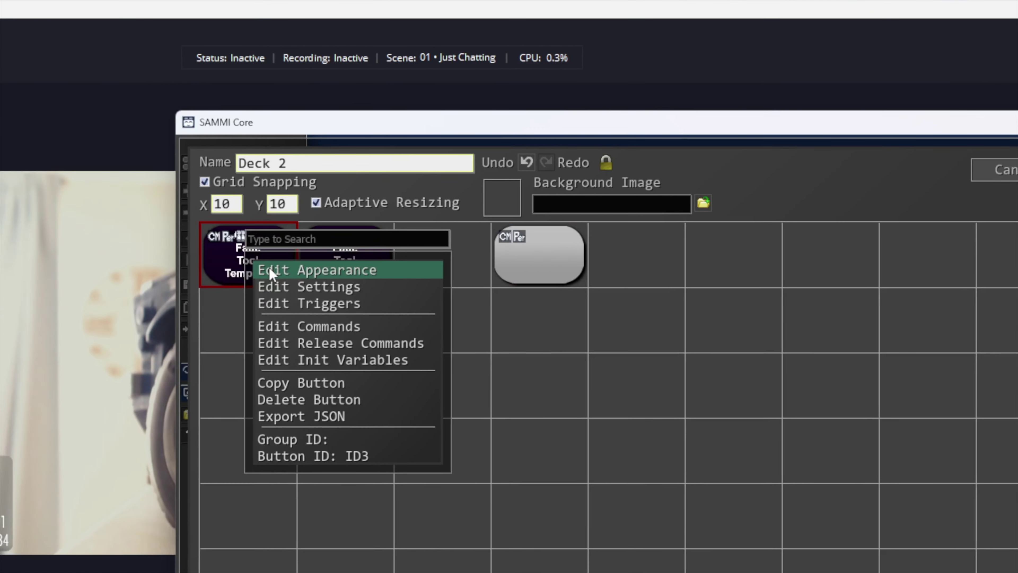
click(315, 446)
double_click(530, 260)
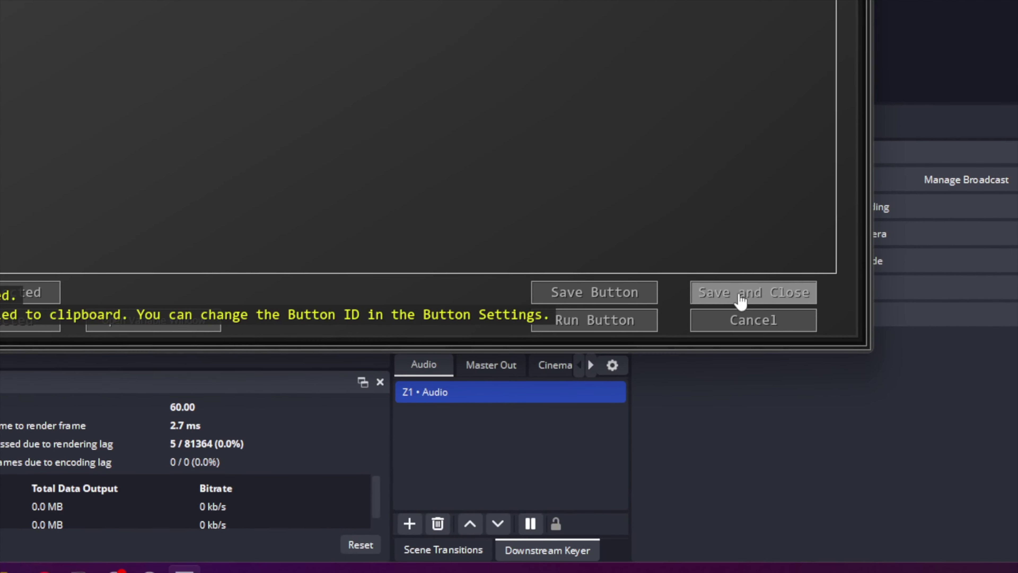
click(746, 296)
Duplicate the trigger row, change it to fire ID4, and save the master button
right_click(227, 210)
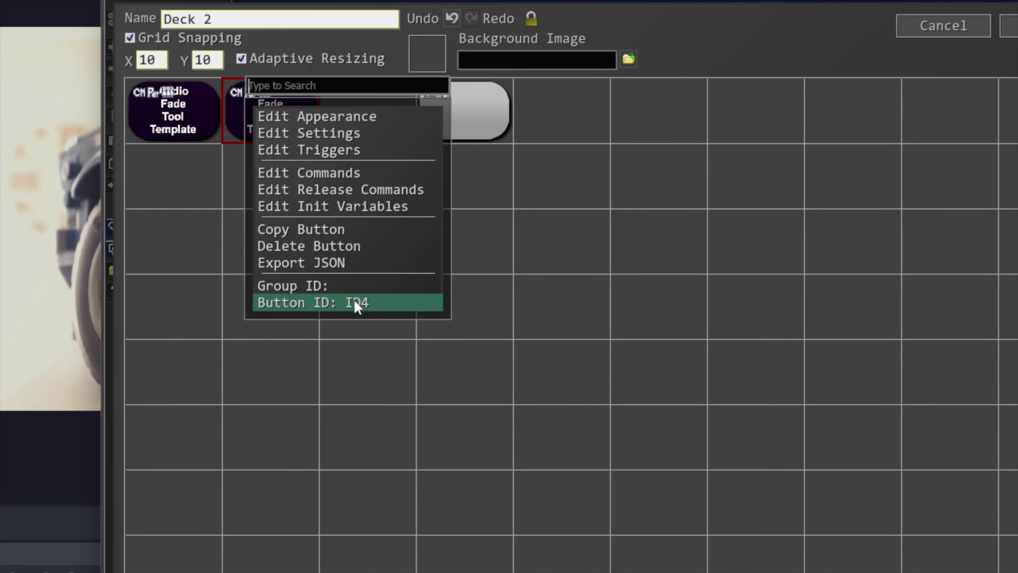
click(352, 302)
double_click(465, 224)
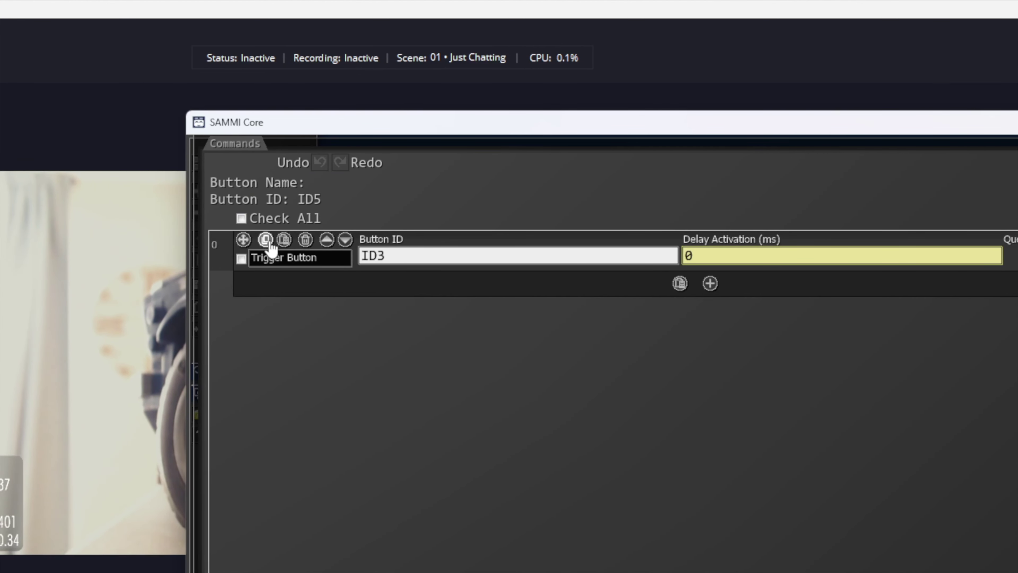
click(265, 239)
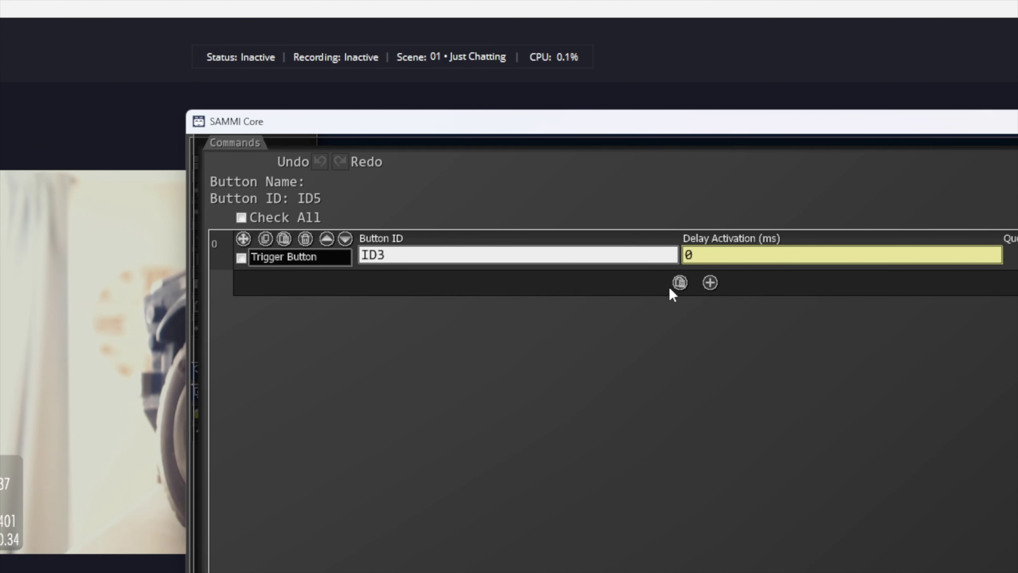
click(680, 283)
double_click(370, 296)
text(ID4)
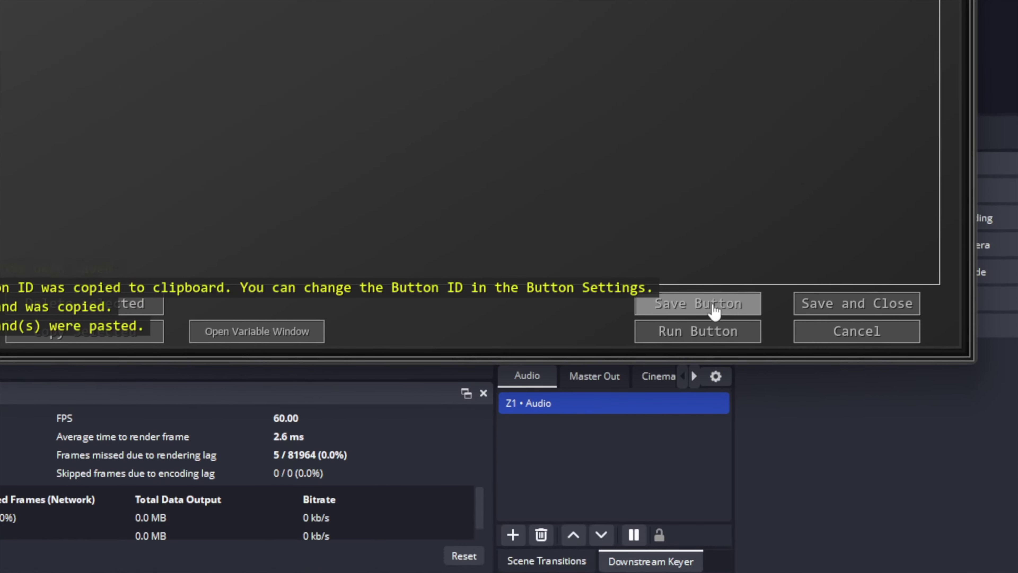
click(704, 420)
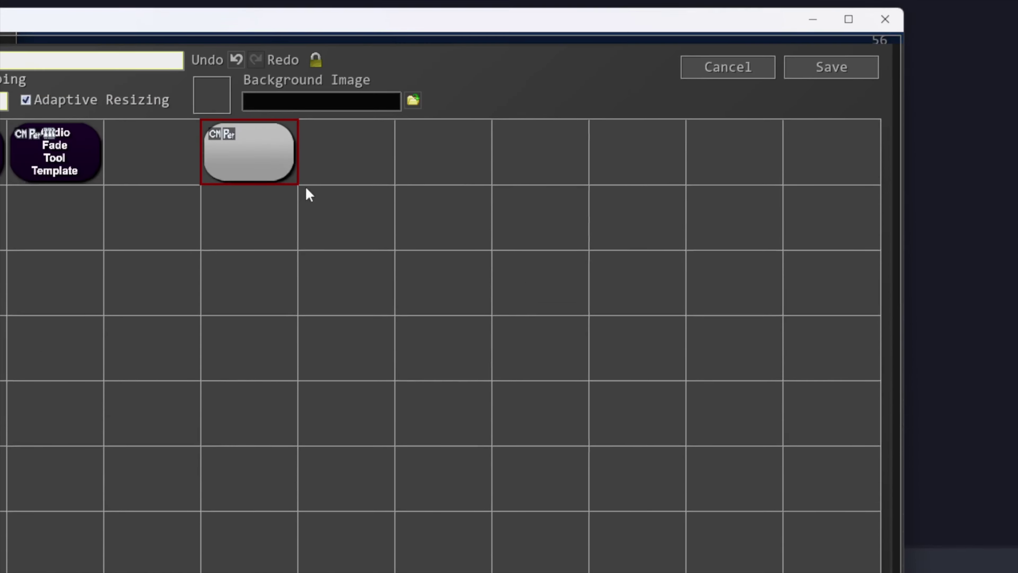
Open the master button's Edit Triggers settings and cancel, leaving it with no triggers
right_click(225, 143)
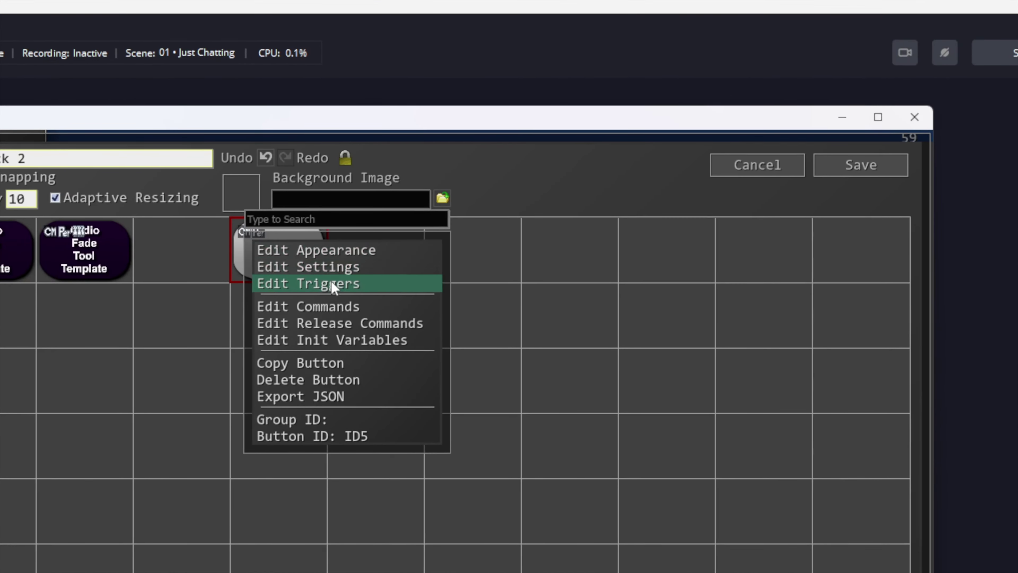
click(332, 288)
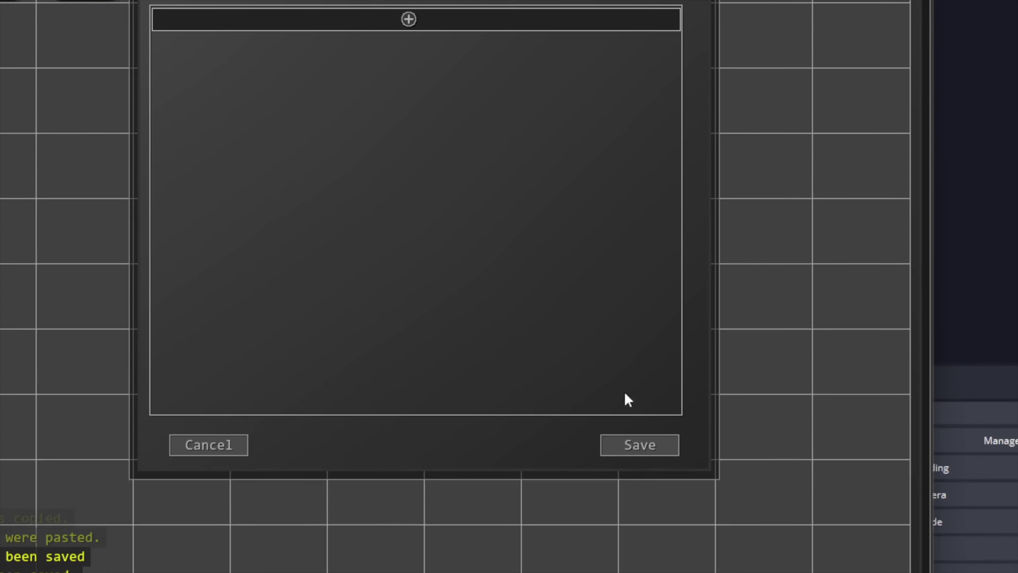
click(641, 444)
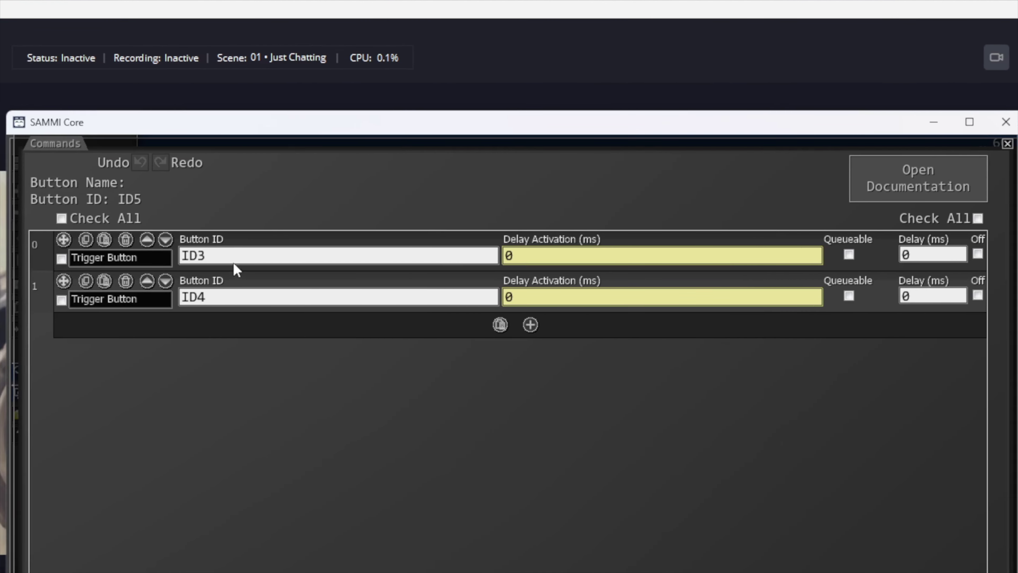